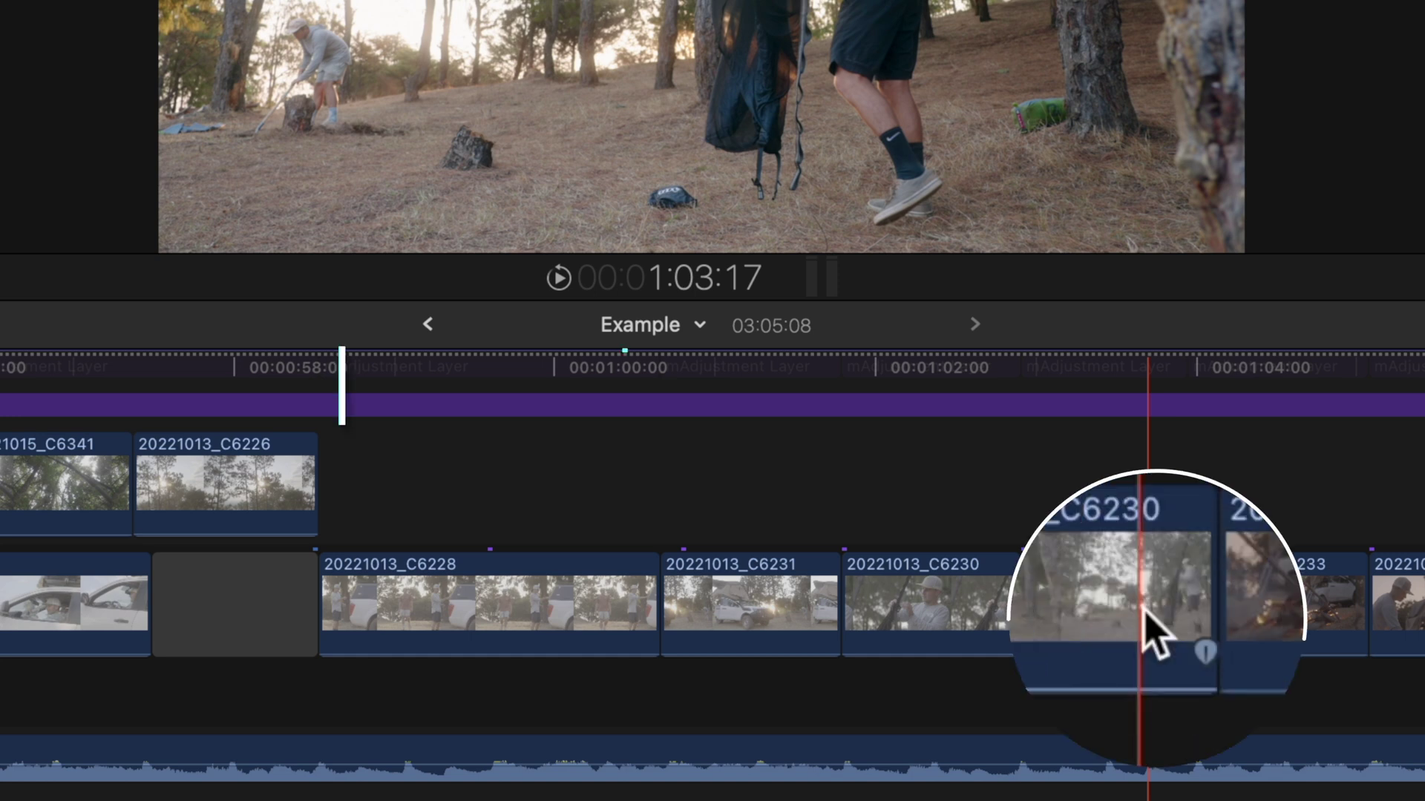
# Export the marked timeline range via Apple Devices 4K, saved as 'Example' on the Desktop
pyautogui.press('r')
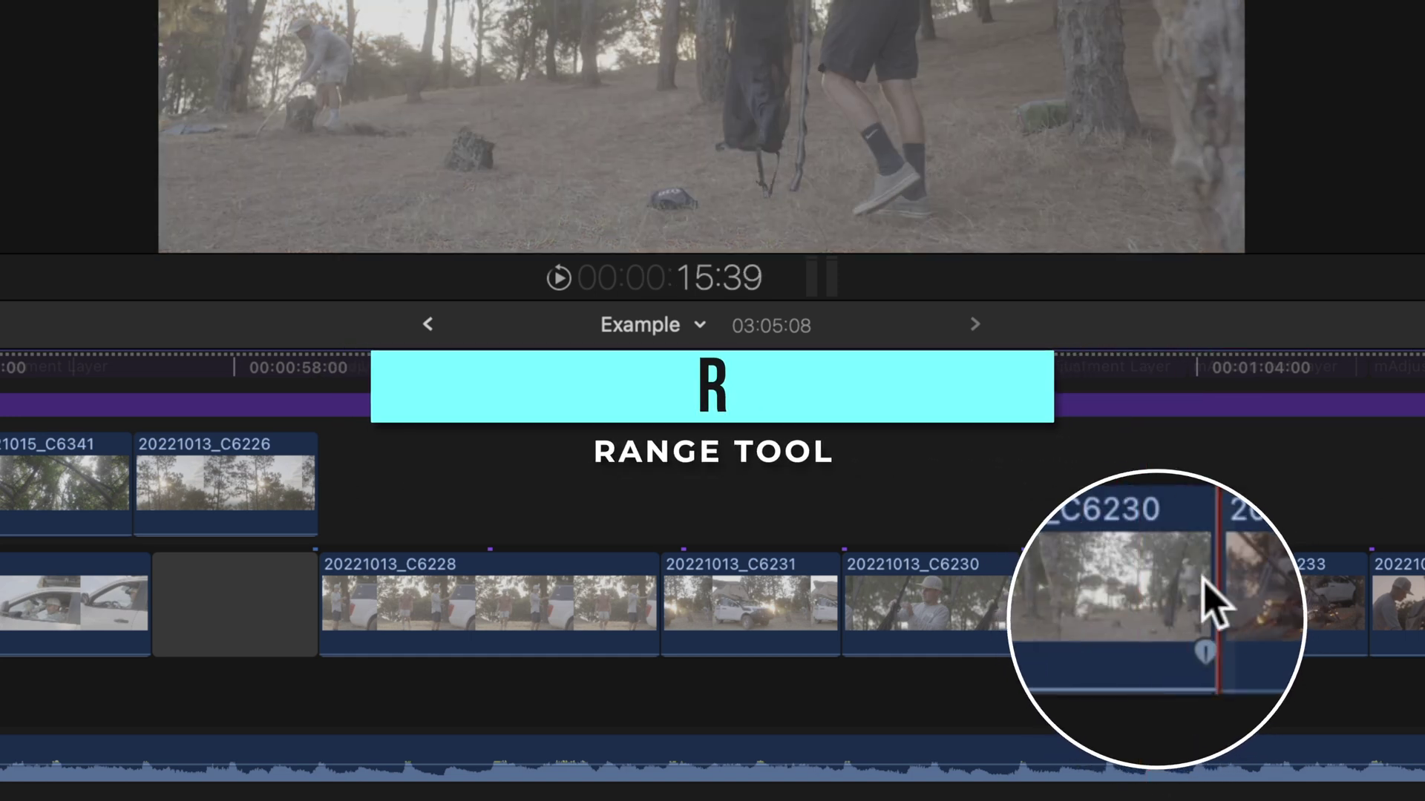
pyautogui.moveTo(1189, 590); pyautogui.dragTo(322, 592)
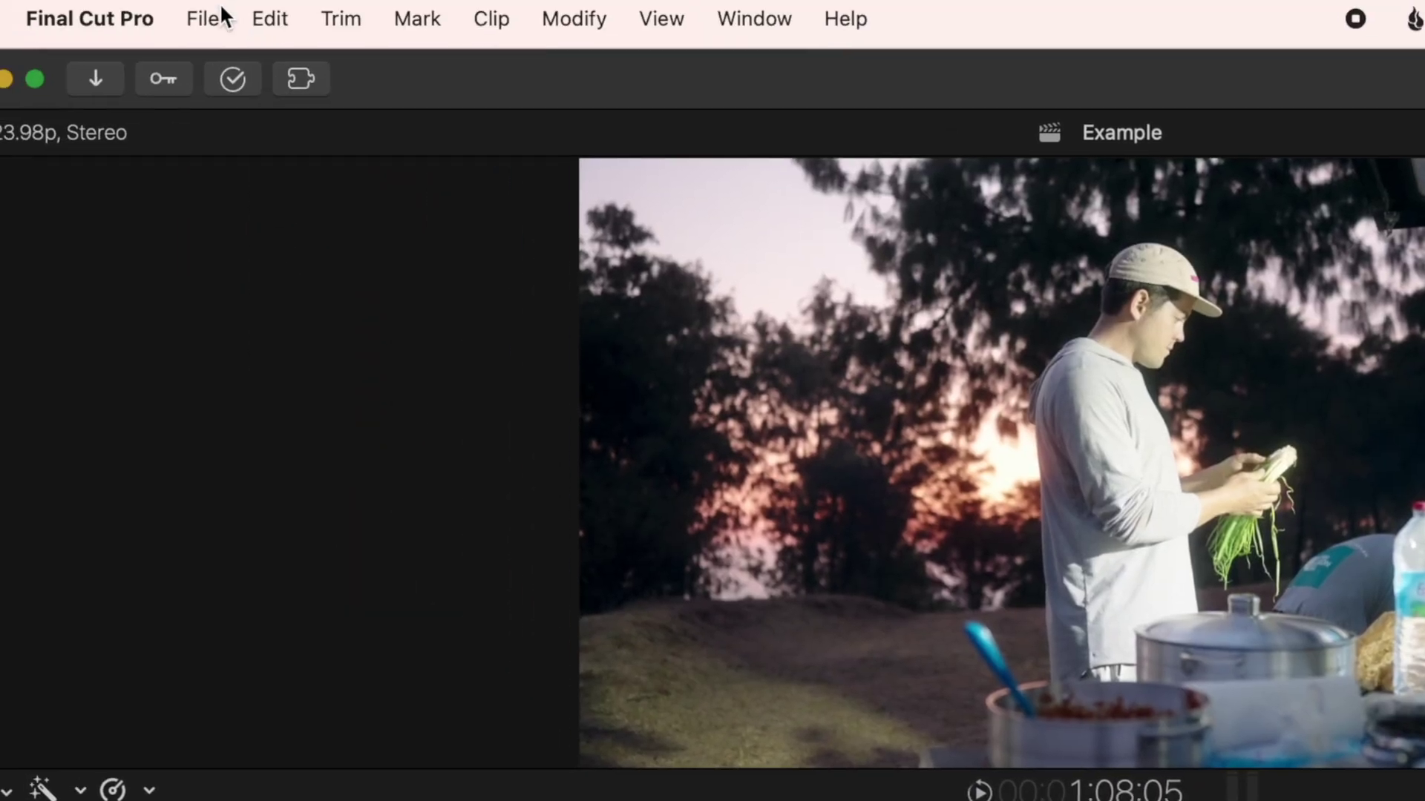
pyautogui.click(215, 16)
pyautogui.moveTo(511, 427)
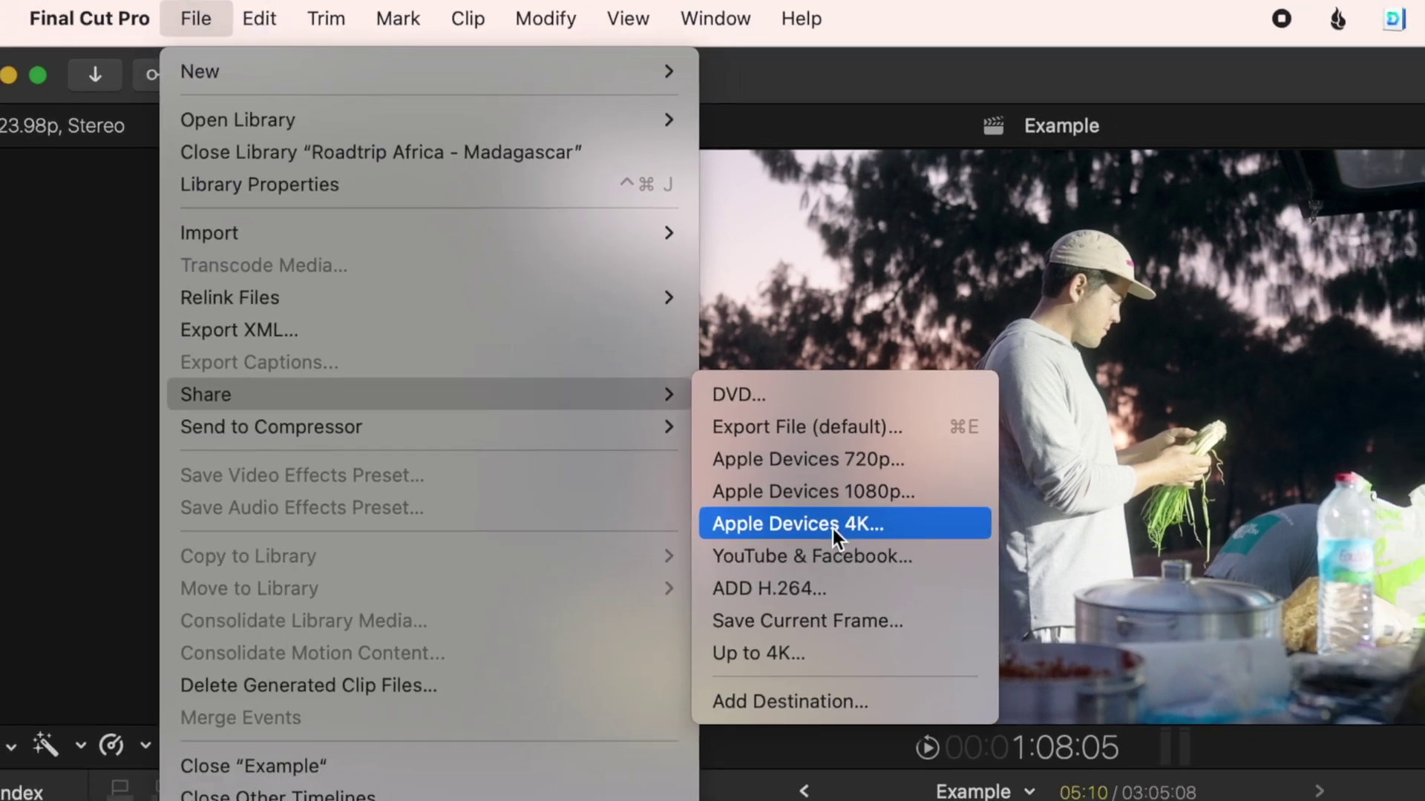
pyautogui.click(842, 556)
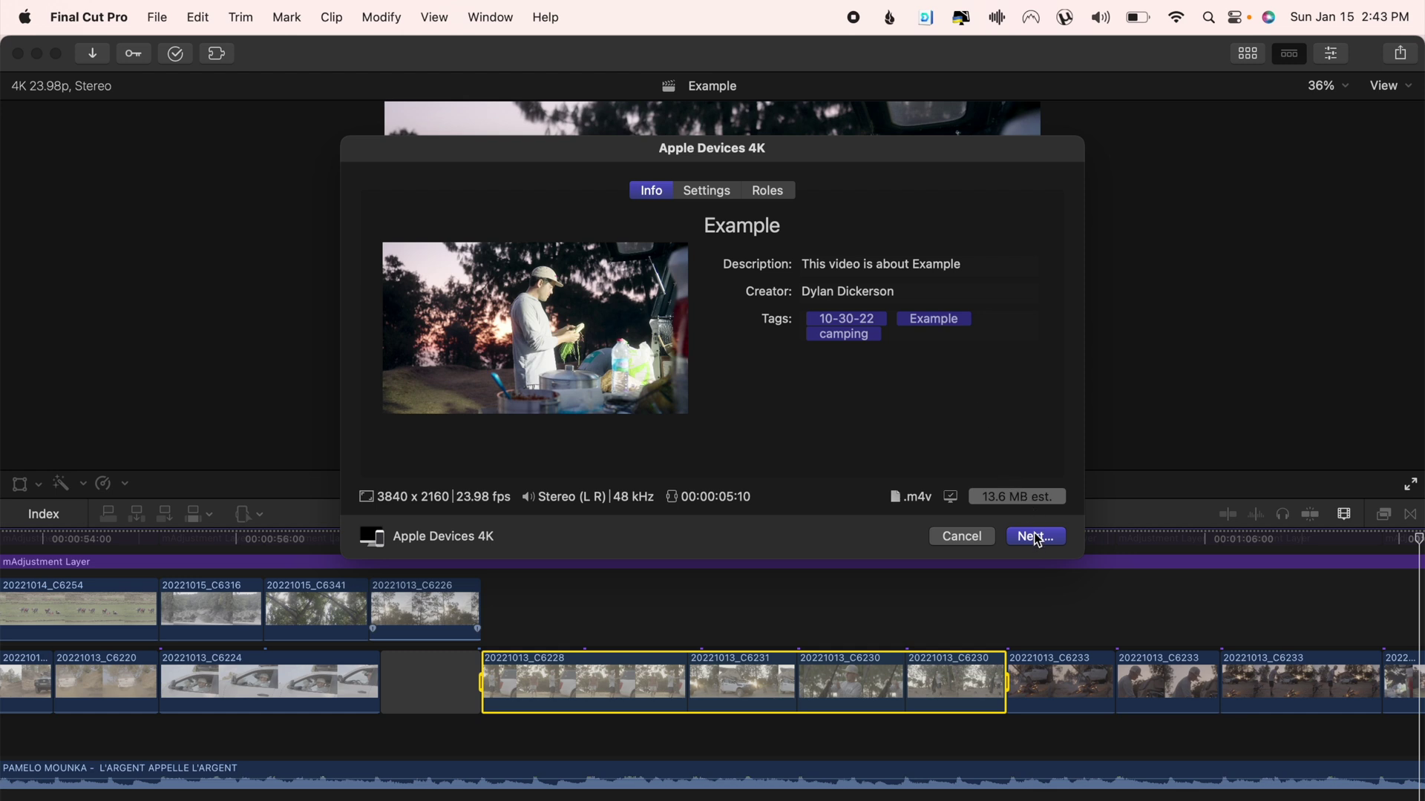
pyautogui.click(1035, 538)
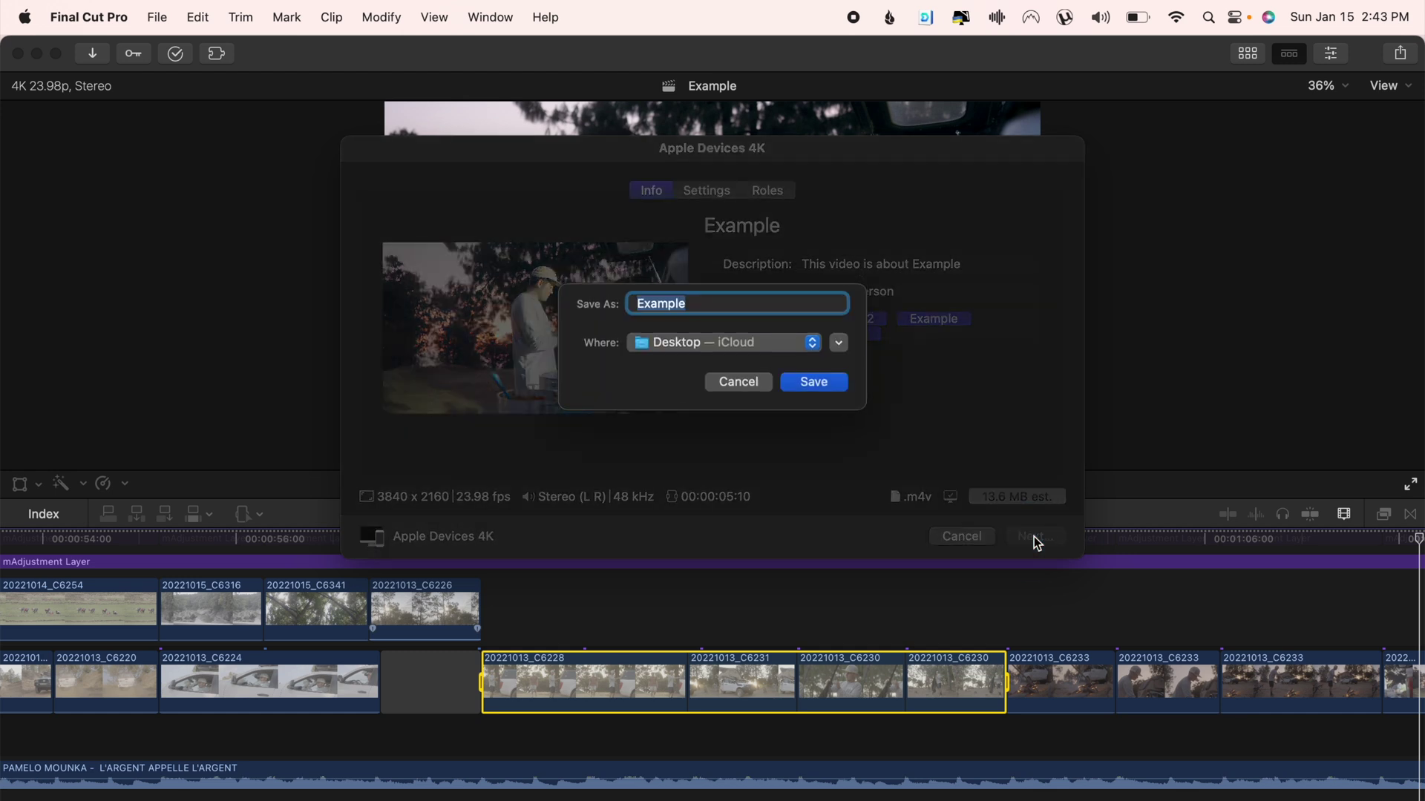
pyautogui.click(814, 383)
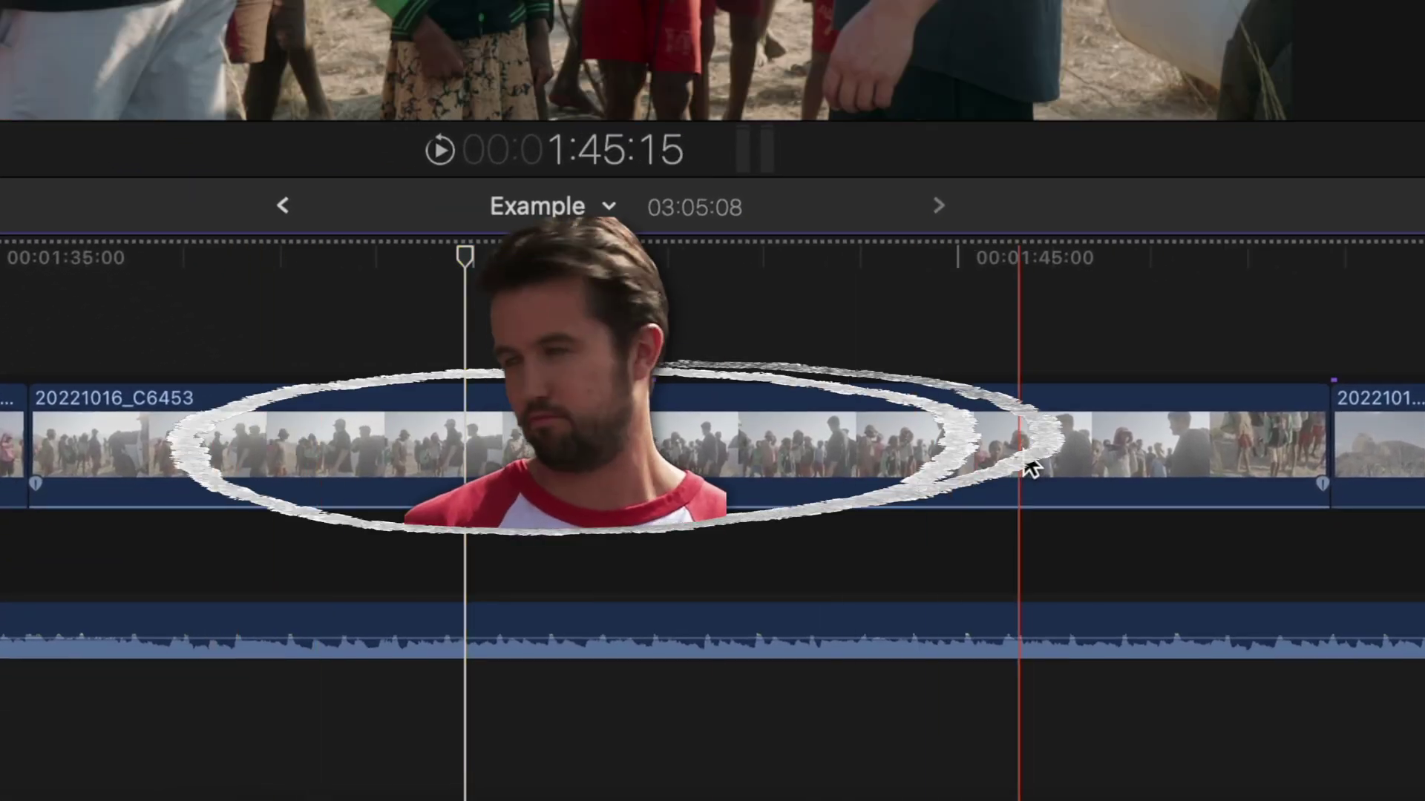
# Delete a marked stretch of 20221016_C6453, then mark and clear a range on 20221015_C6392
pyautogui.moveTo(946, 441); pyautogui.dragTo(230, 438)
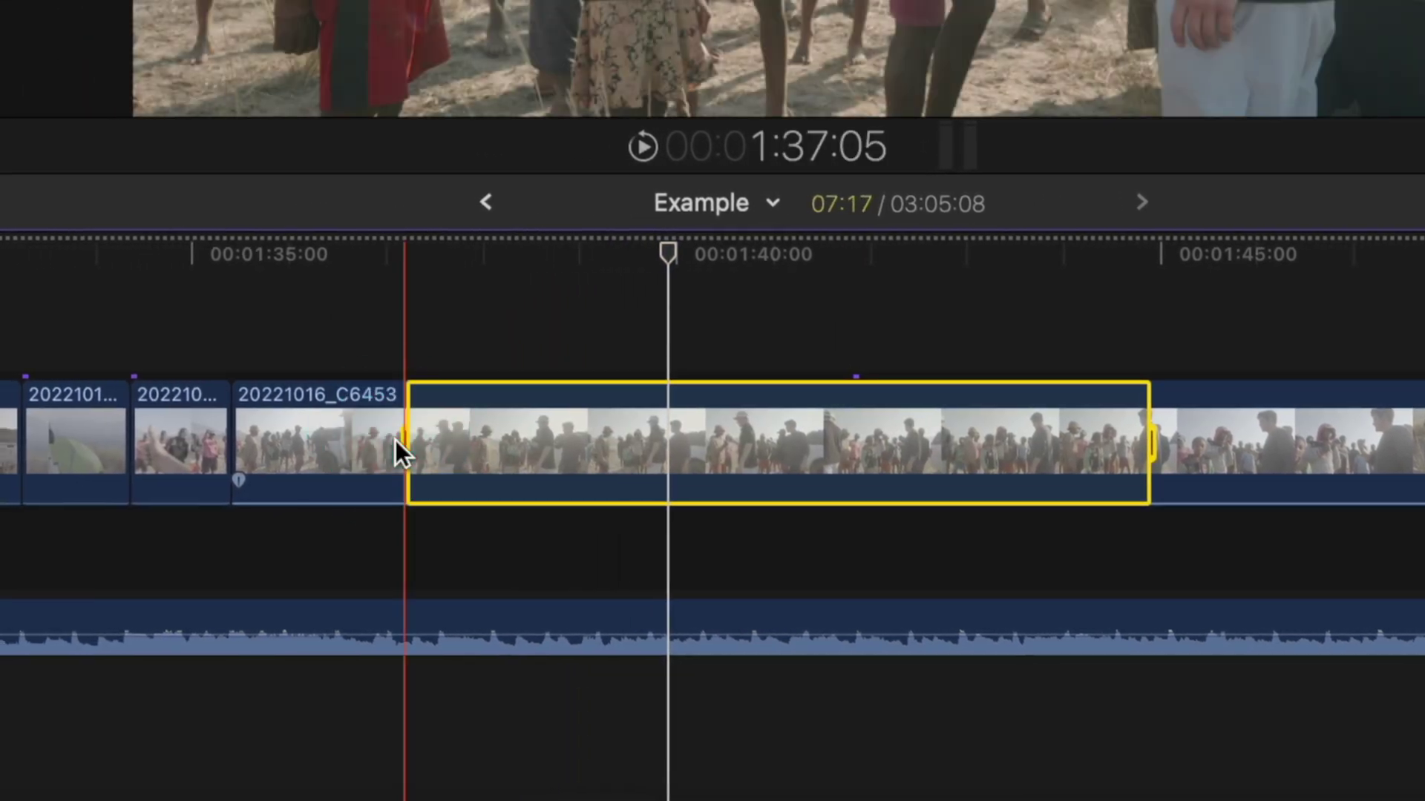
pyautogui.press('Delete')
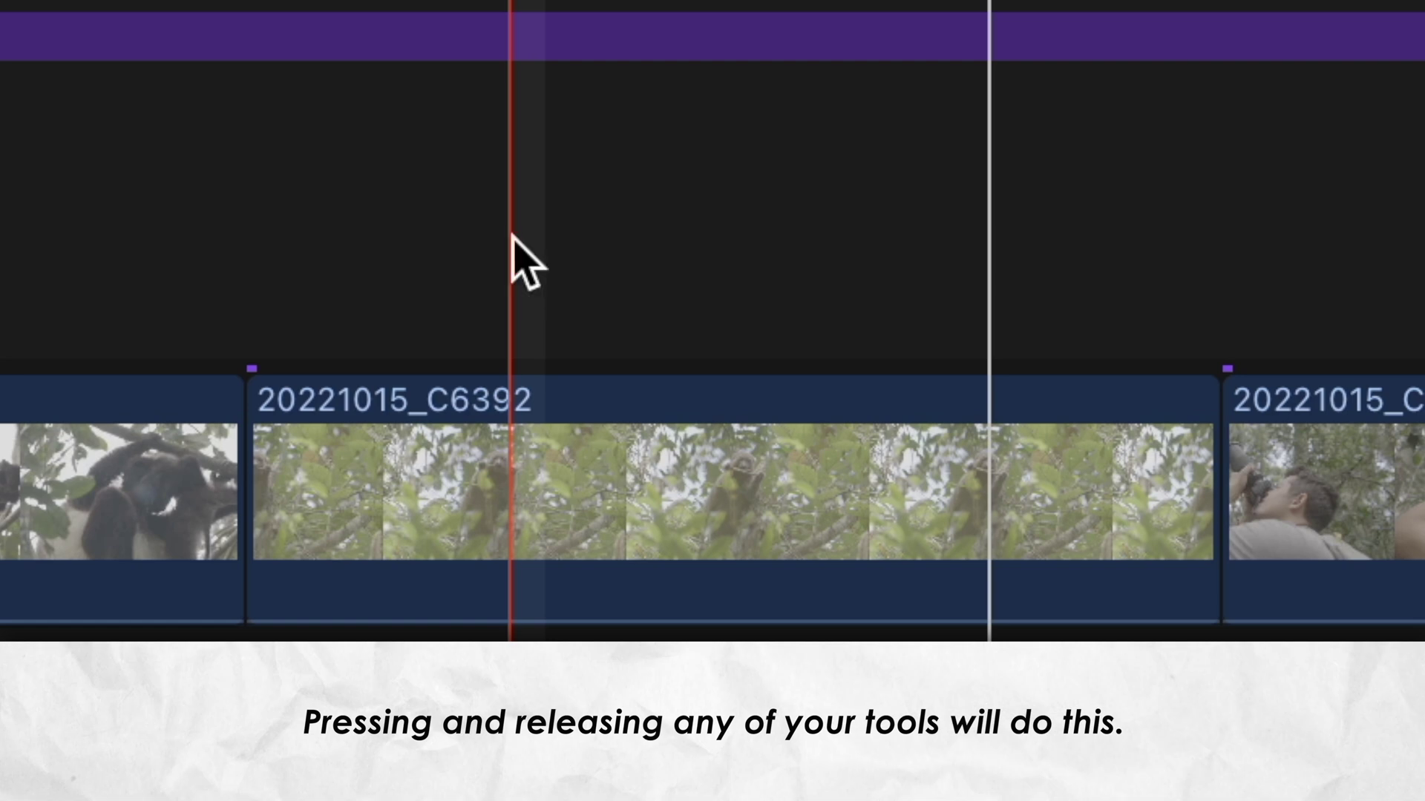
pyautogui.moveTo(415, 439); pyautogui.dragTo(983, 455)
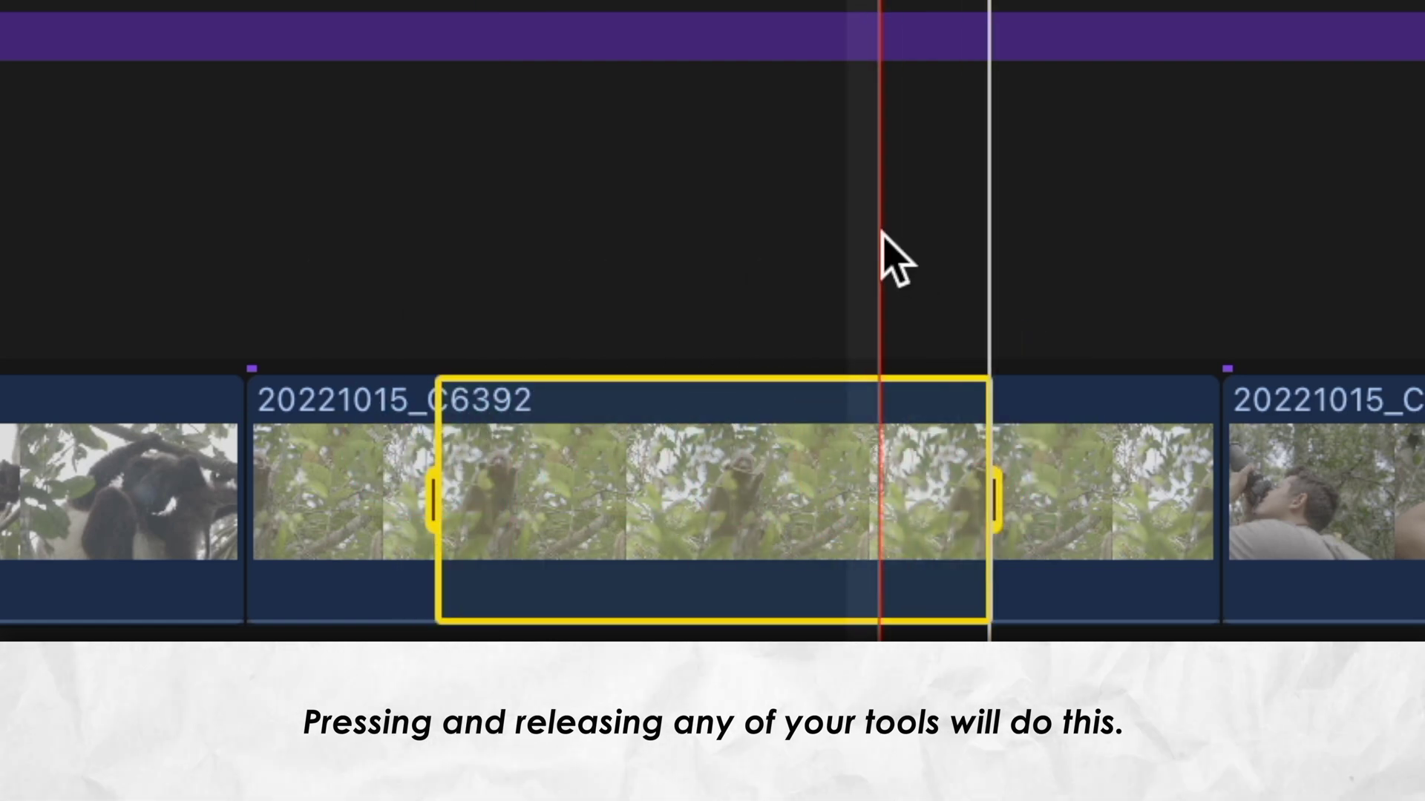
pyautogui.press('a')
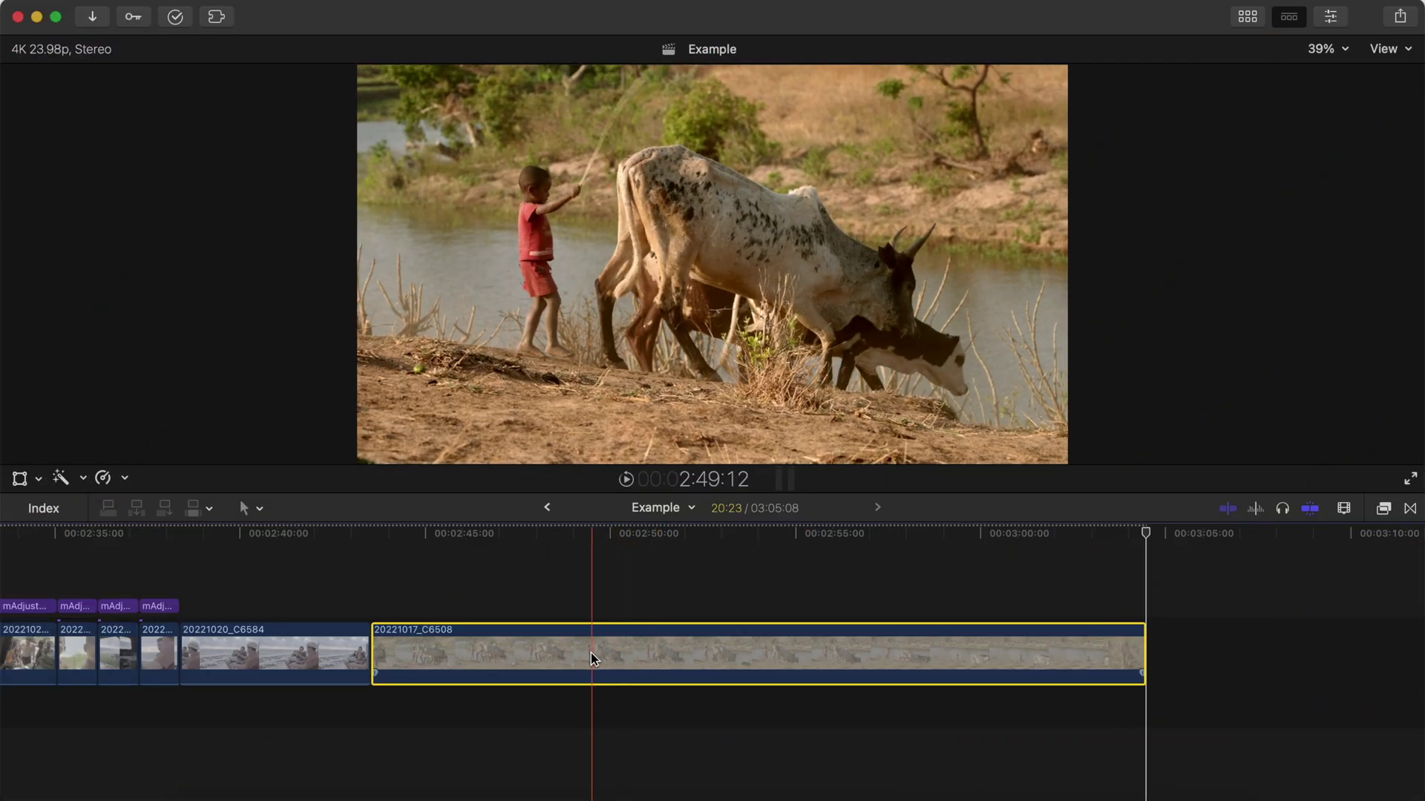
# Trim clip 20221017_C6508 to a marked range with Option-\
pyautogui.press('t')
pyautogui.moveTo(583, 651); pyautogui.dragTo(581, 645)
pyautogui.moveTo(475, 644); pyautogui.dragTo(772, 634)
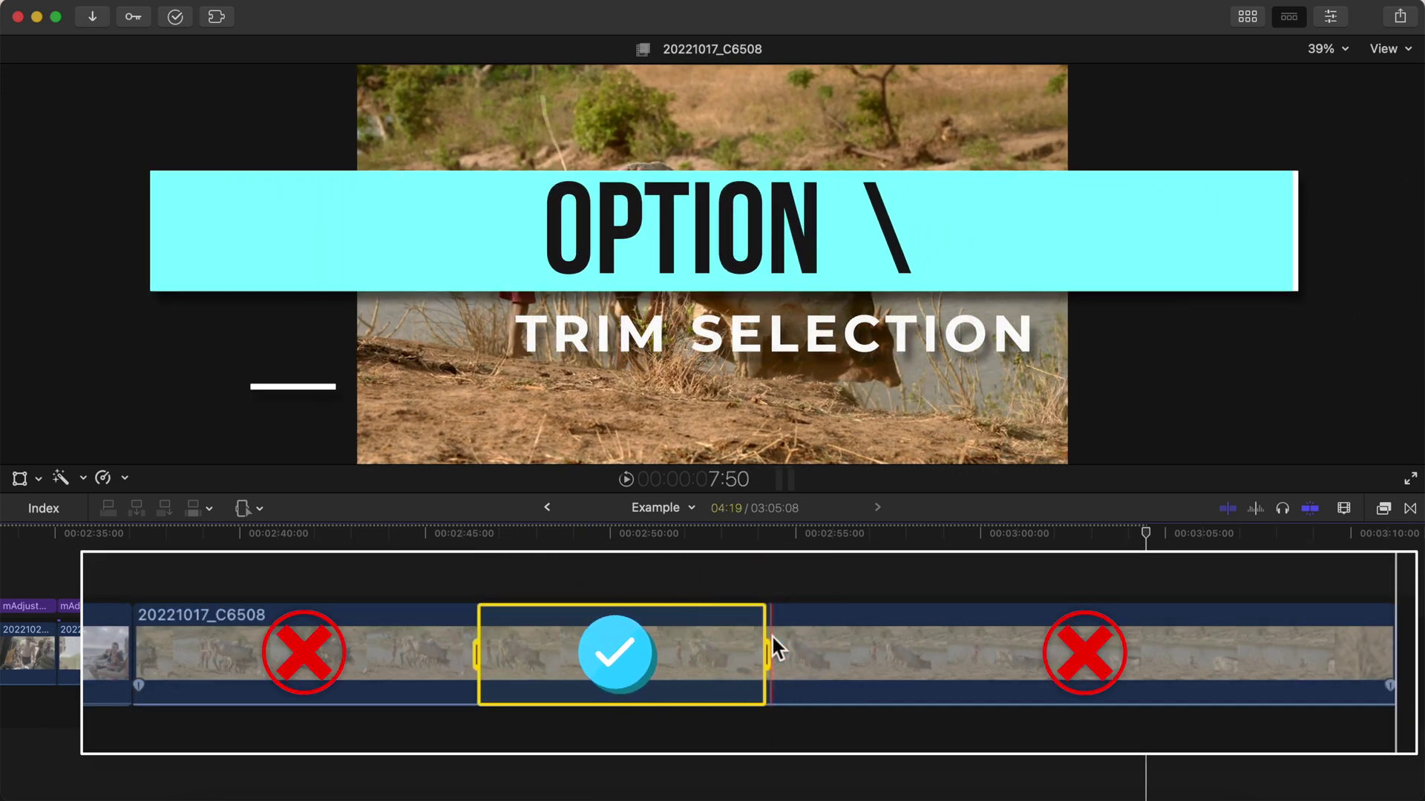
pyautogui.hotkey('alt', '\\')
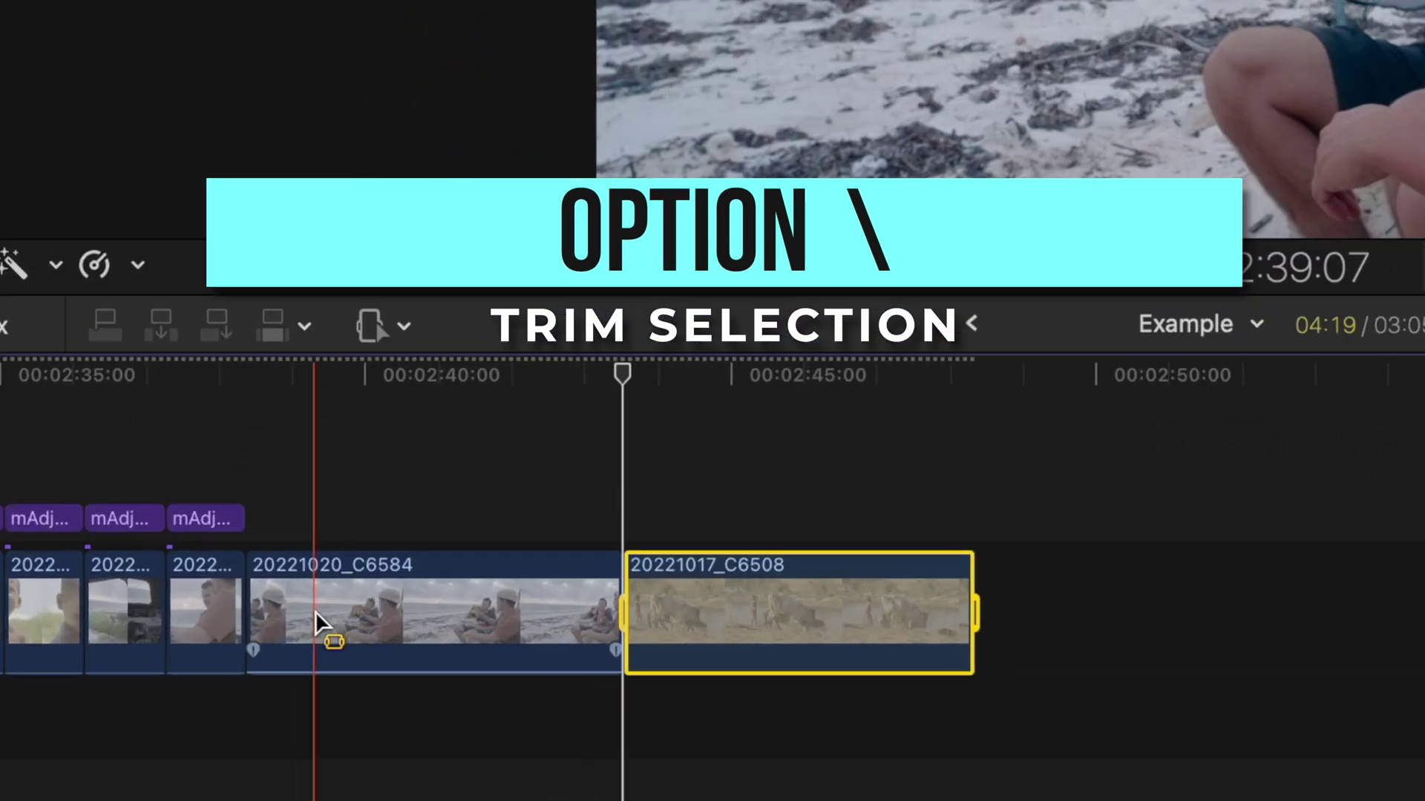
# Extend the marked range on 20221020_C6584 and trim the clip to it
pyautogui.moveTo(220, 660); pyautogui.dragTo(255, 663)
pyautogui.moveTo(846, 552); pyautogui.dragTo(900, 552)
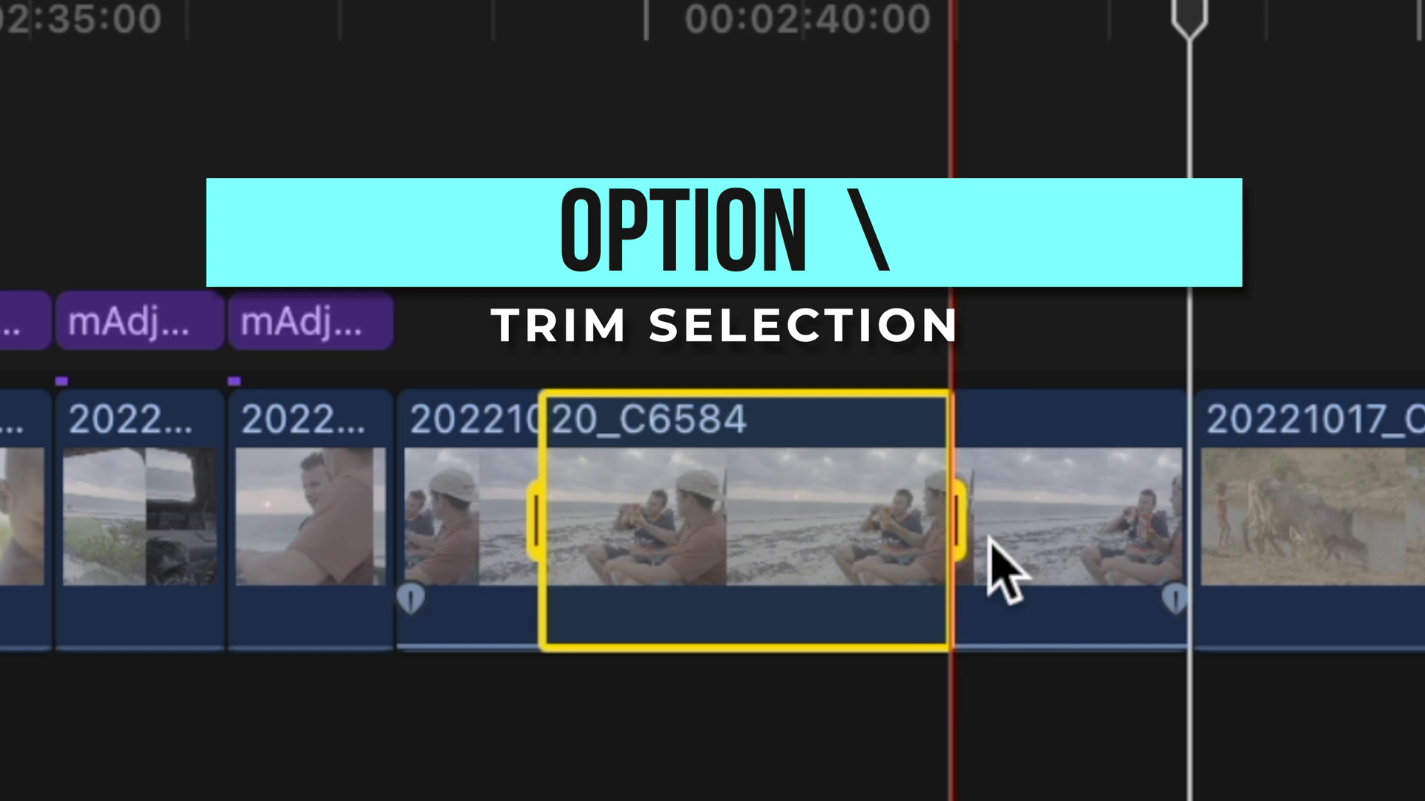
pyautogui.hotkey('alt', '\\')
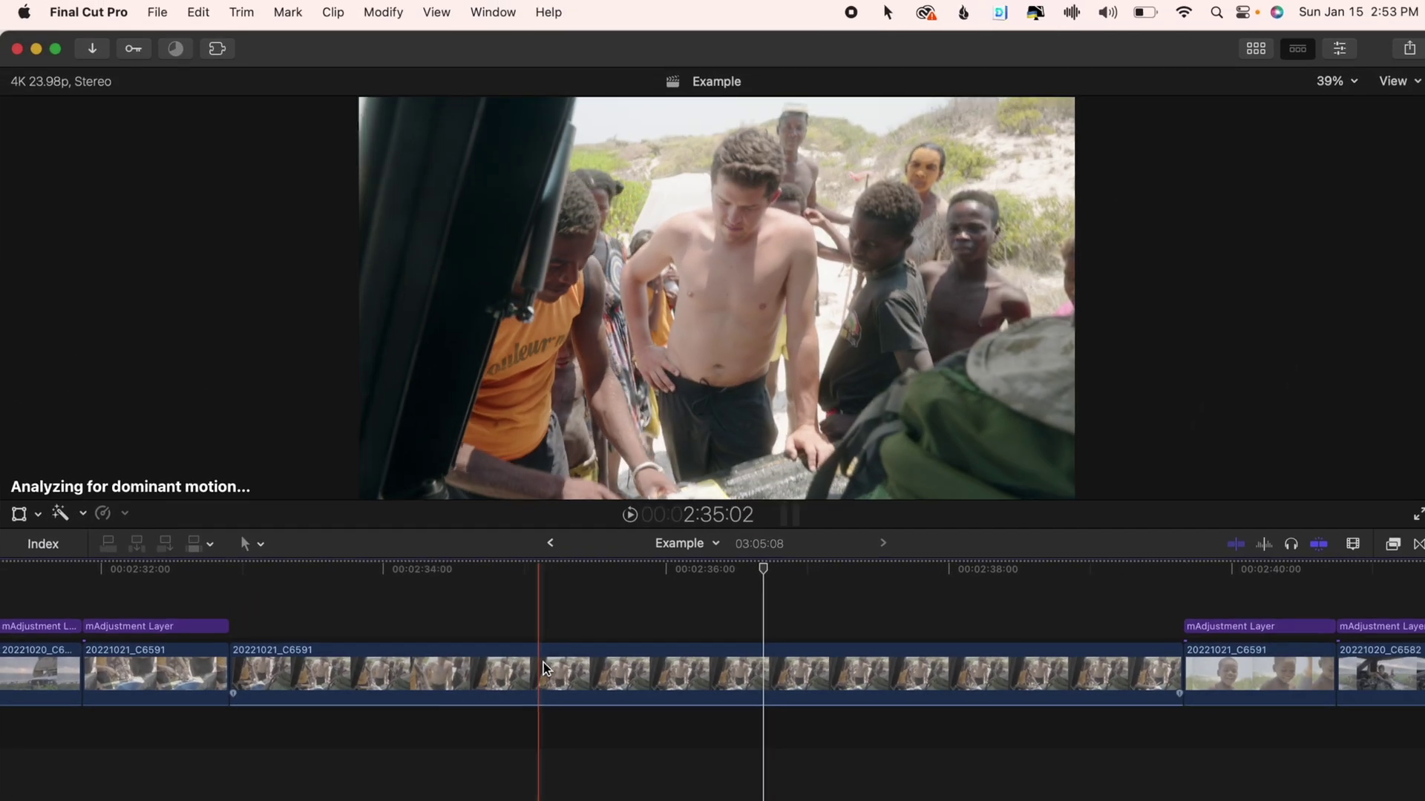
# Trim clip 20221021_C6591 to a marked range using Trim Selection
pyautogui.press('r')
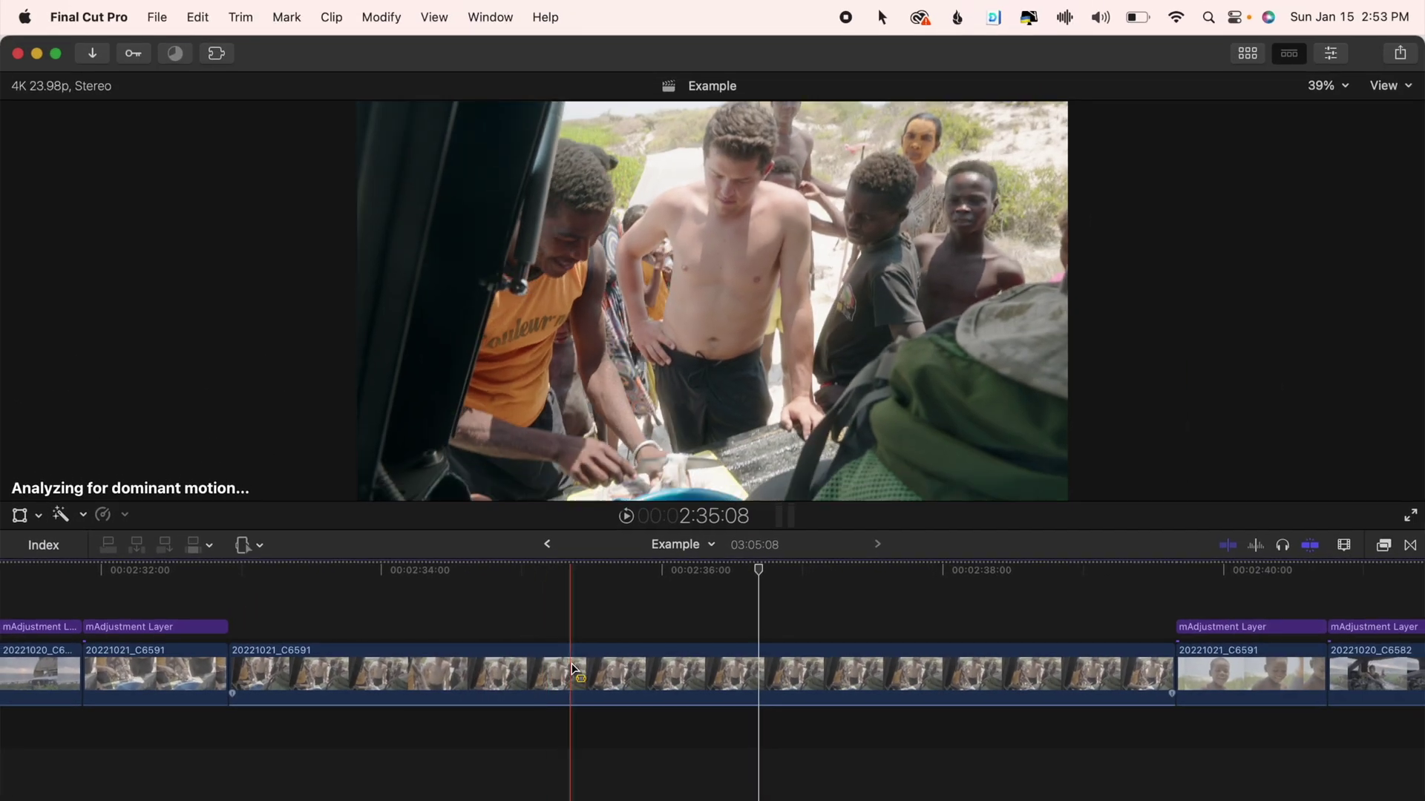
pyautogui.moveTo(579, 664); pyautogui.dragTo(843, 661)
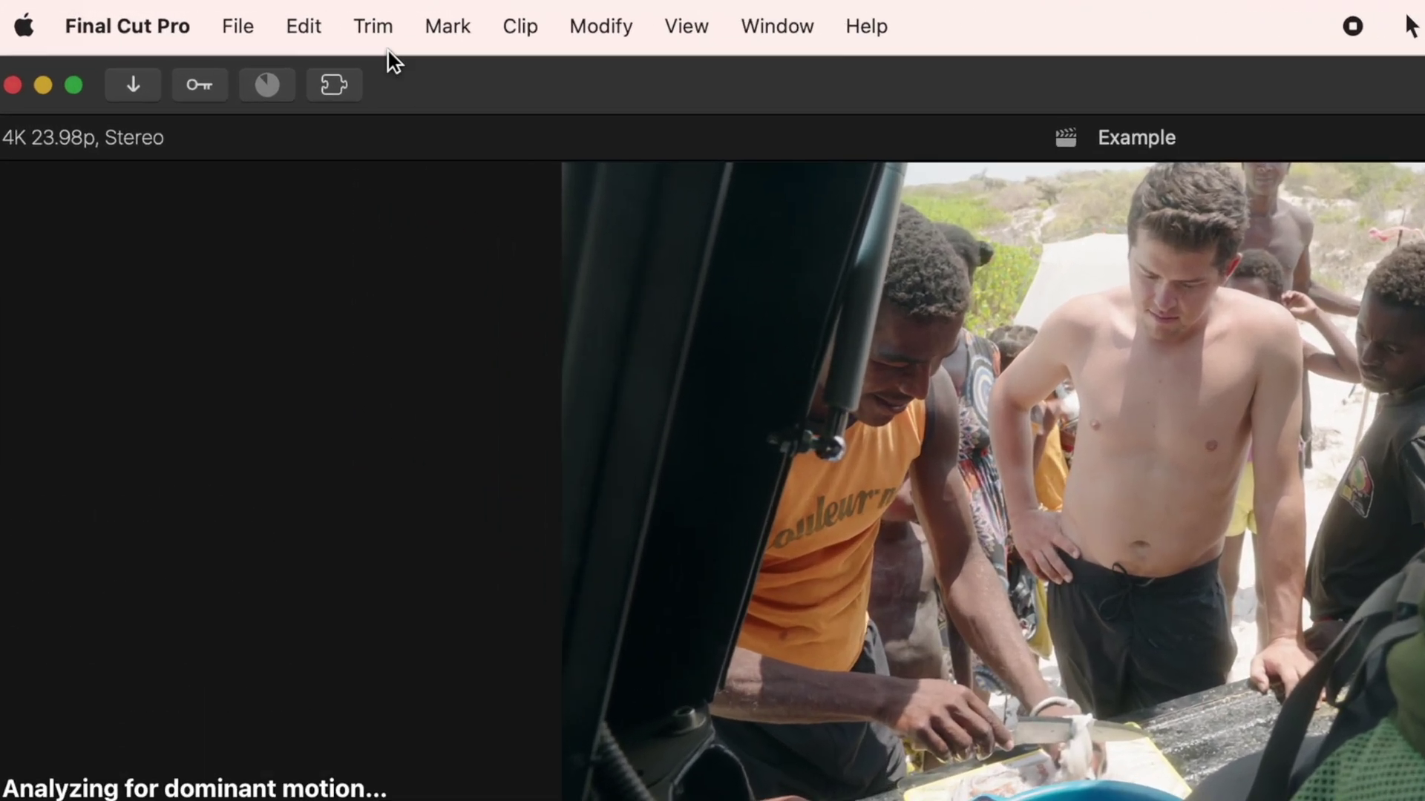
pyautogui.click(356, 27)
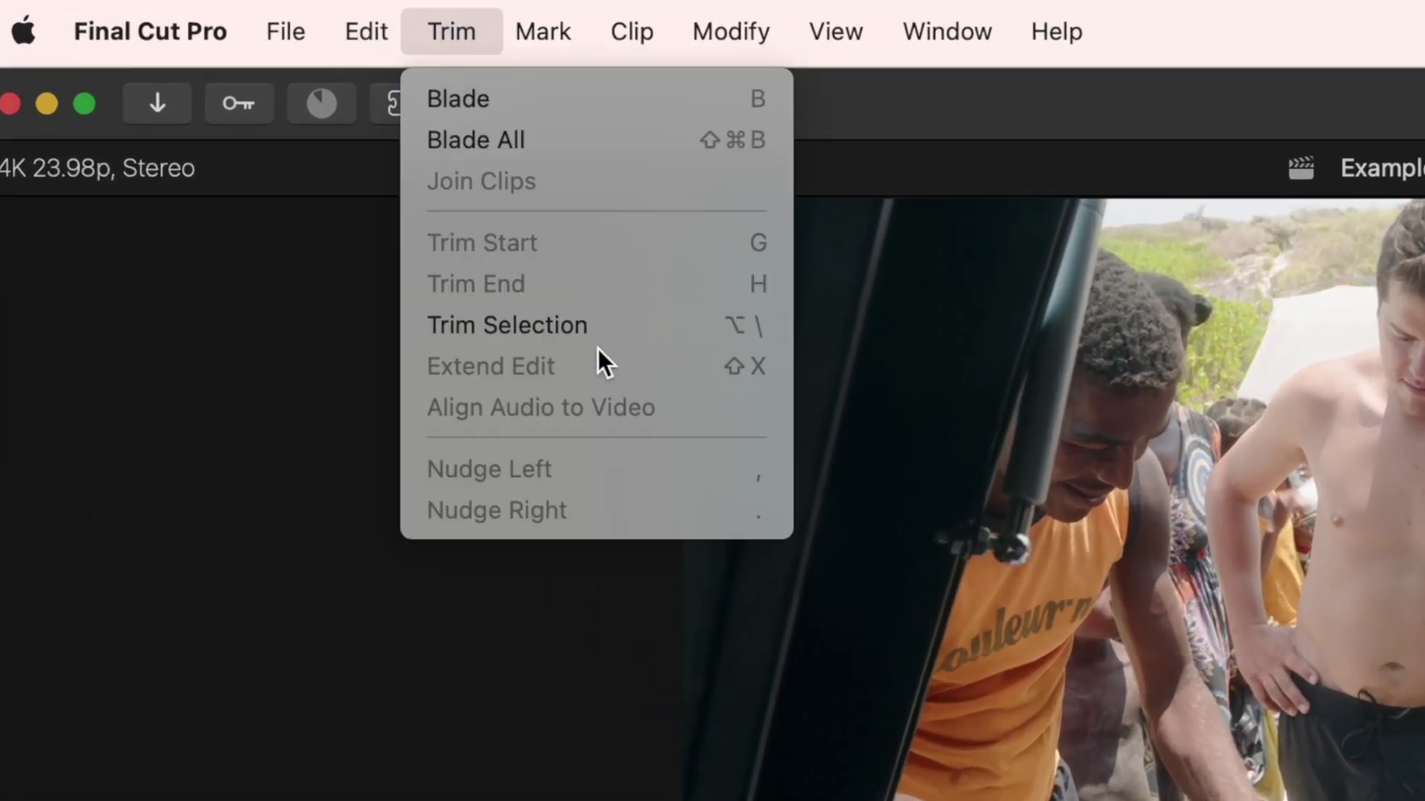
pyautogui.click(598, 337)
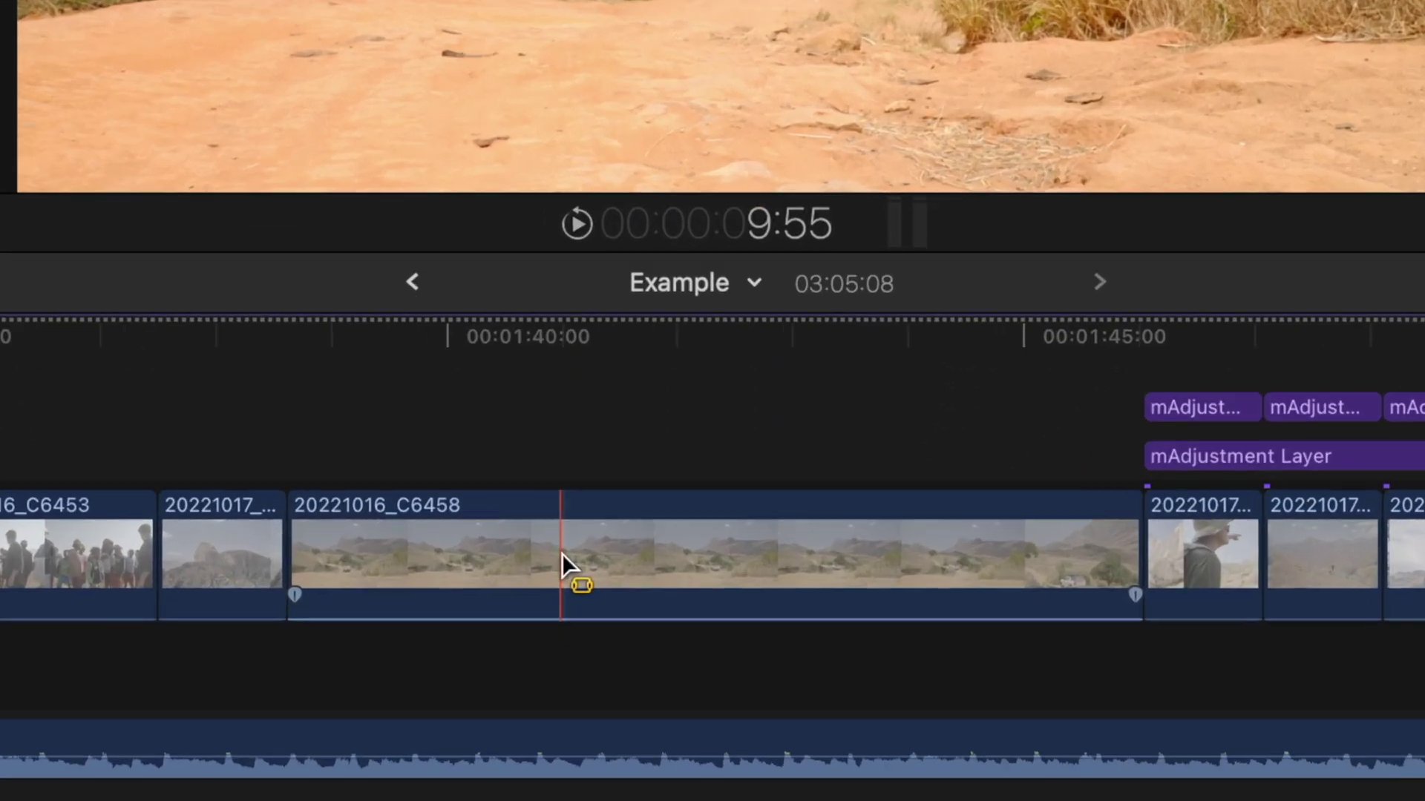
# Copy about one second of clip 20221016_C6458
pyautogui.moveTo(619, 674); pyautogui.dragTo(646, 677)
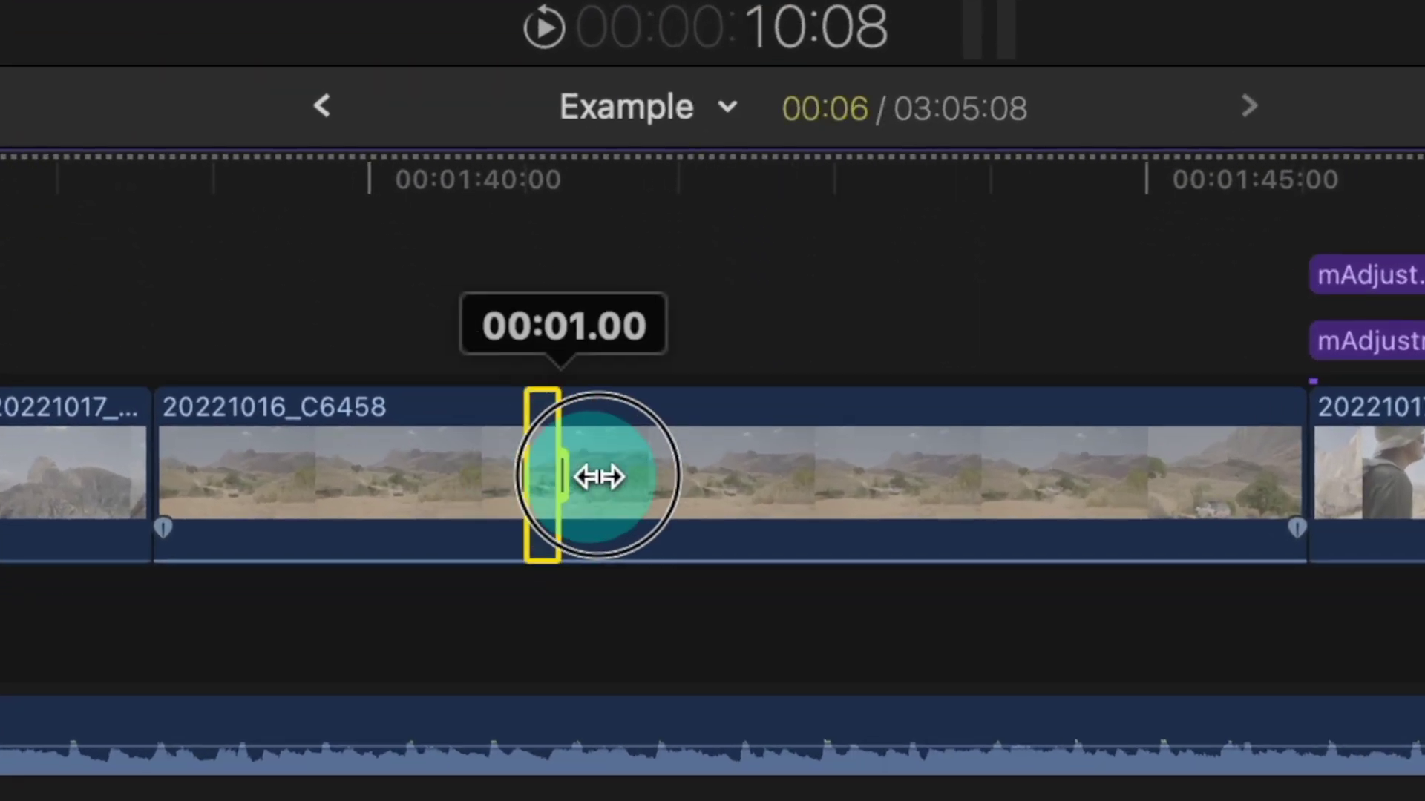
pyautogui.moveTo(598, 476); pyautogui.dragTo(883, 490)
pyautogui.press('super+c')
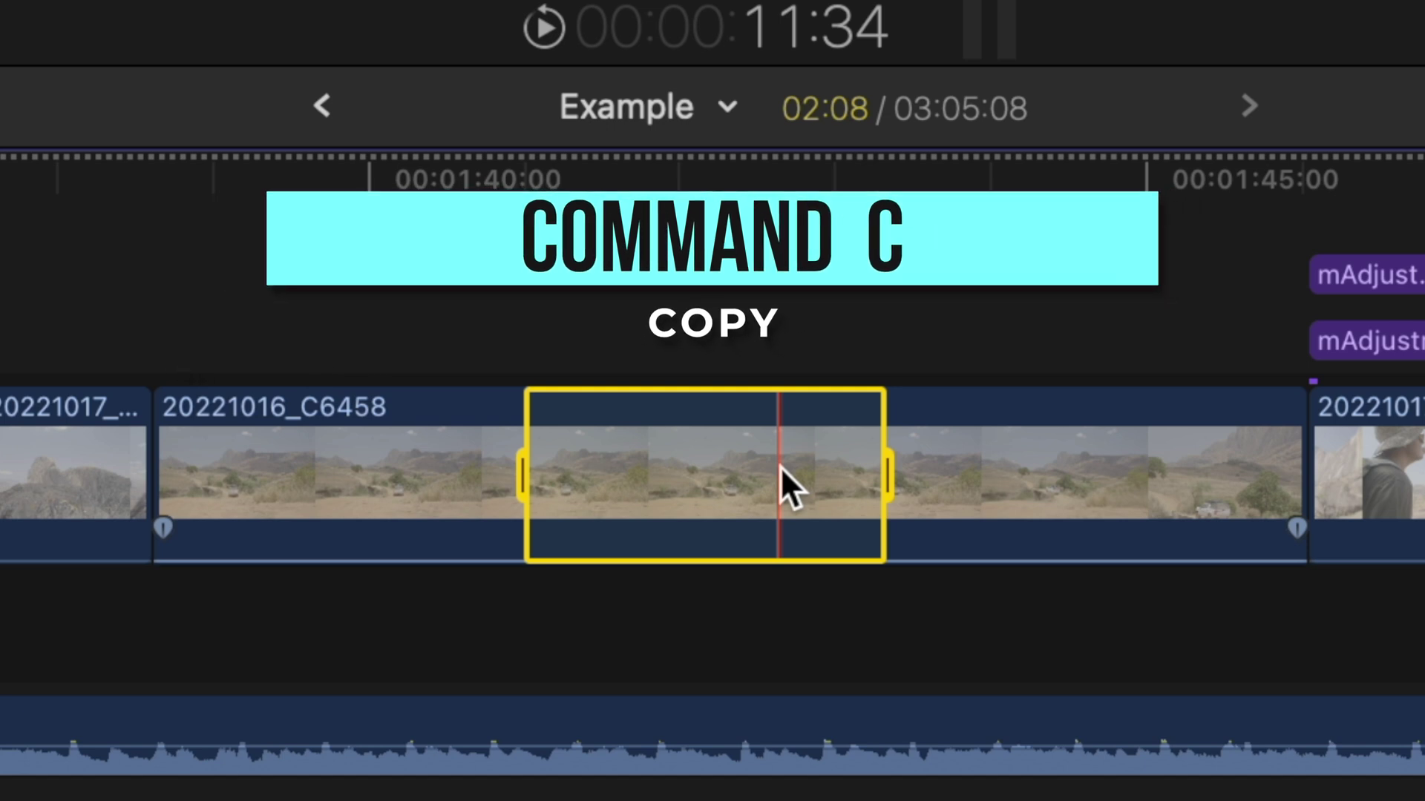
# Paste the copied section at the playhead near 00:02:20, after 20221021_C6591
pyautogui.hscroll(15, 780, 466)
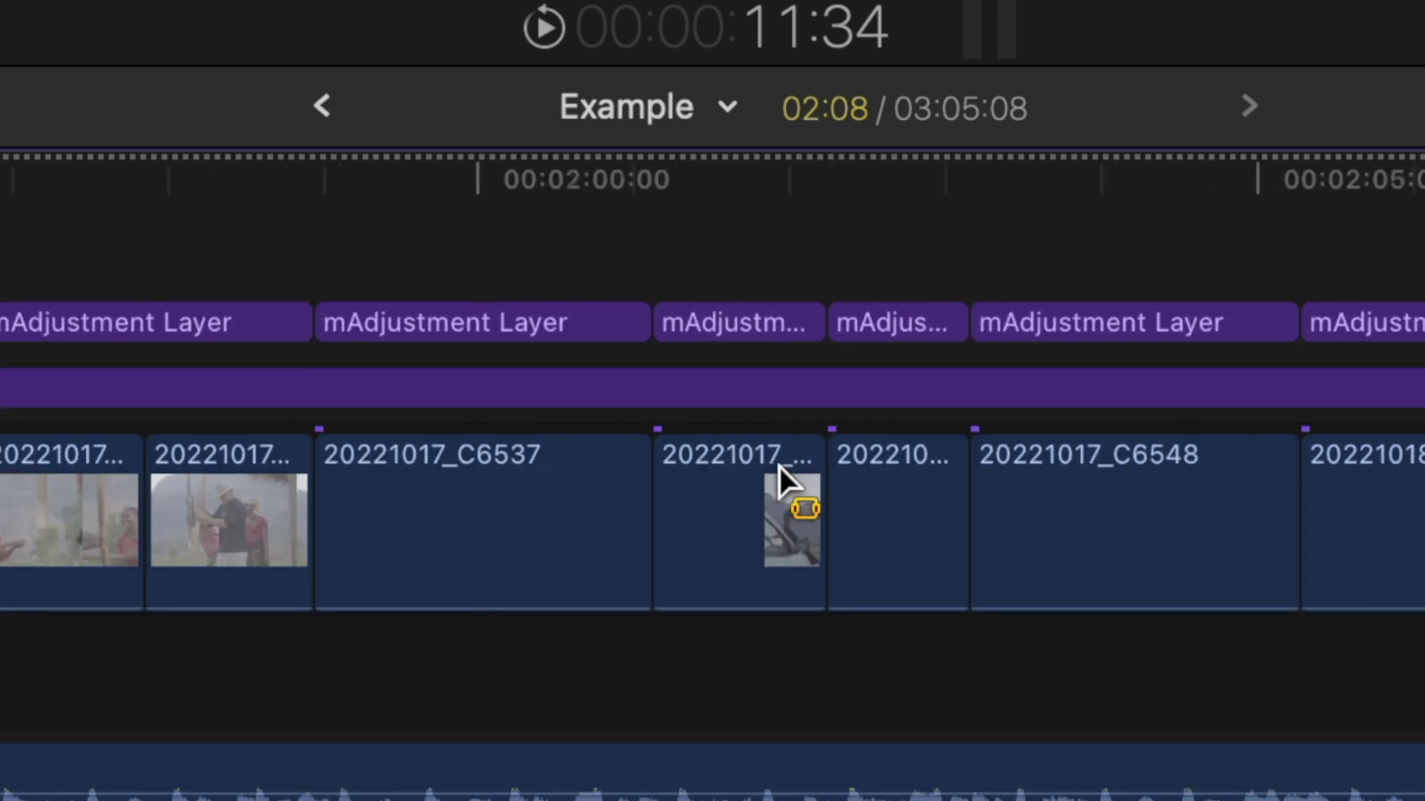
pyautogui.press('super+v')
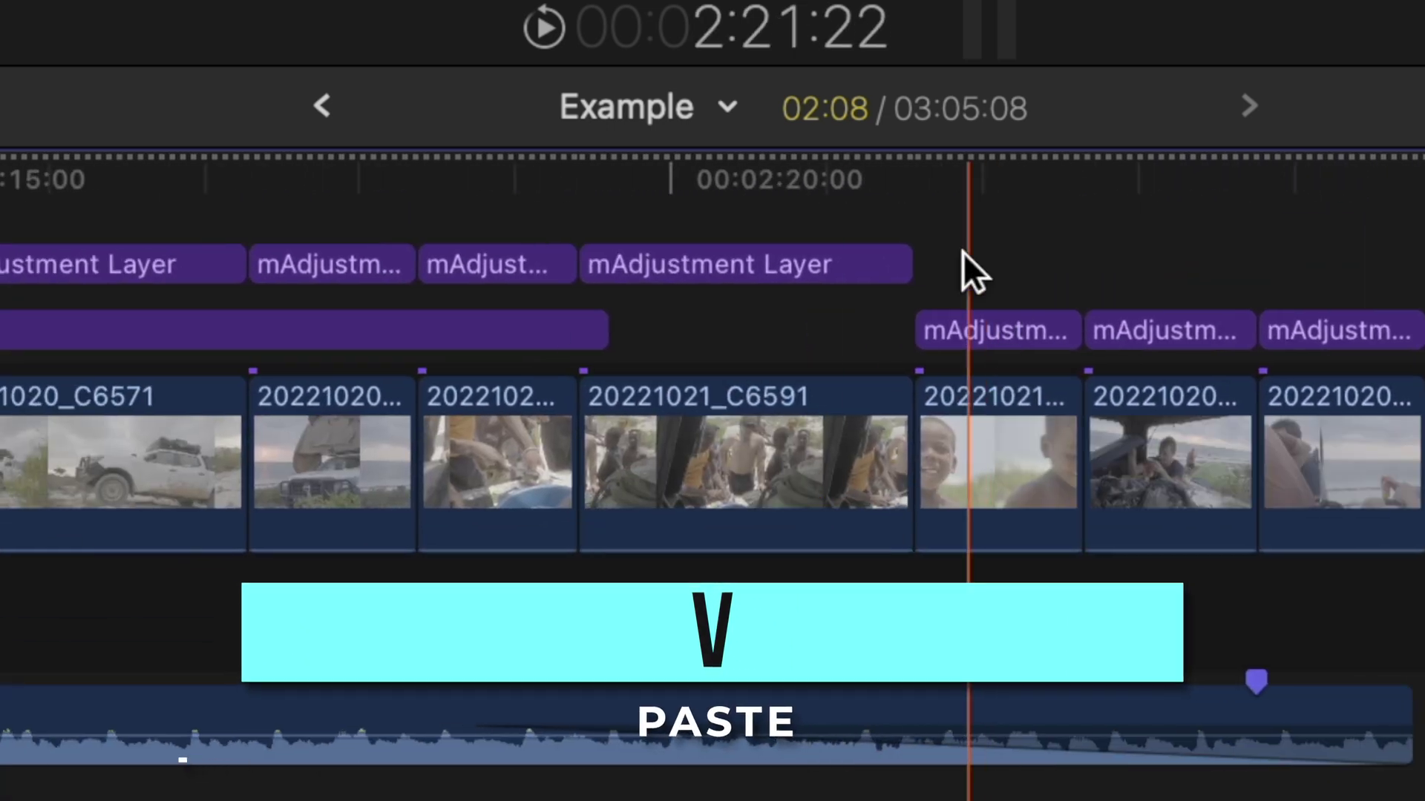
pyautogui.click(920, 239)
pyautogui.press('super+v')
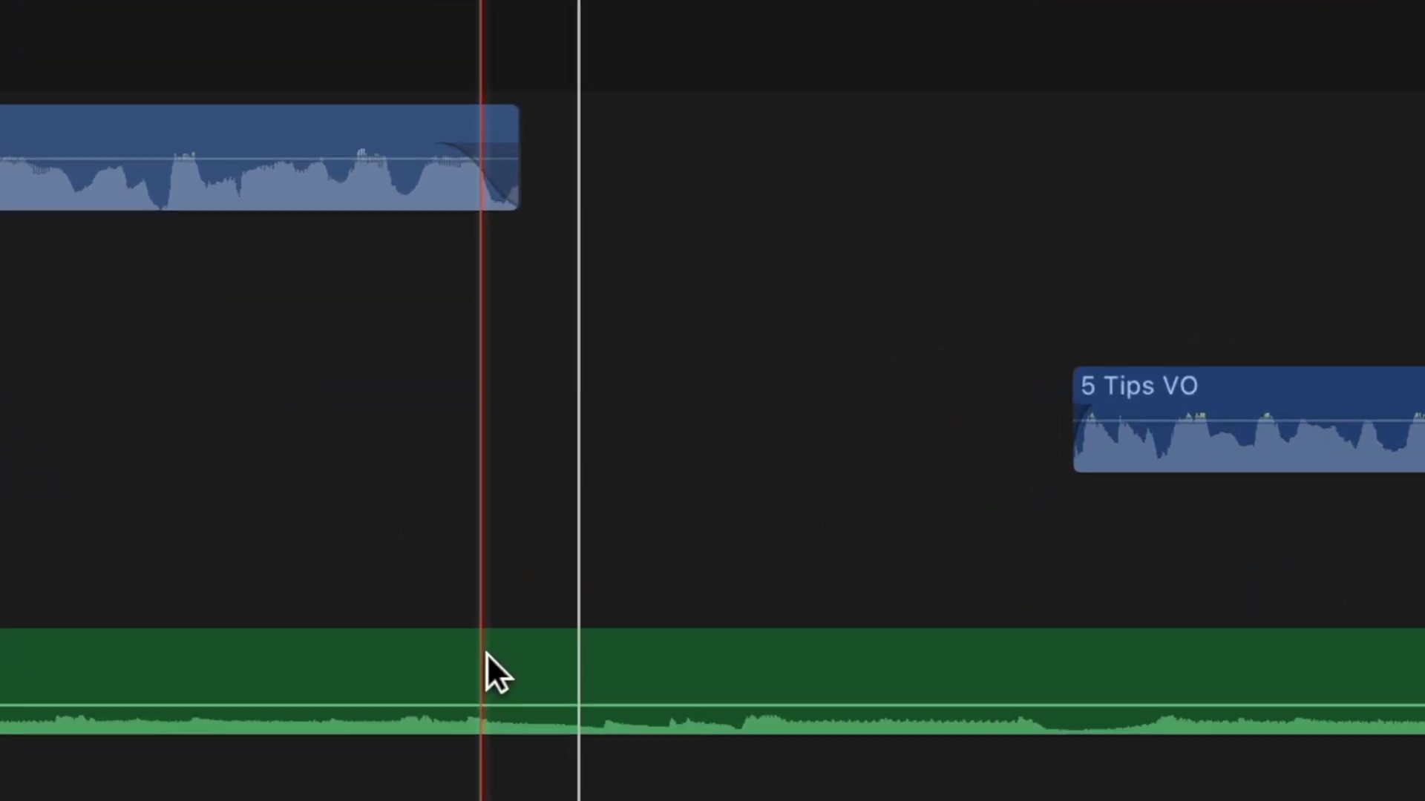
# Add volume keyframes over a marked stretch of the music clip and lower it to -20 dB
pyautogui.press('r')
pyautogui.moveTo(486, 654); pyautogui.dragTo(1141, 623)
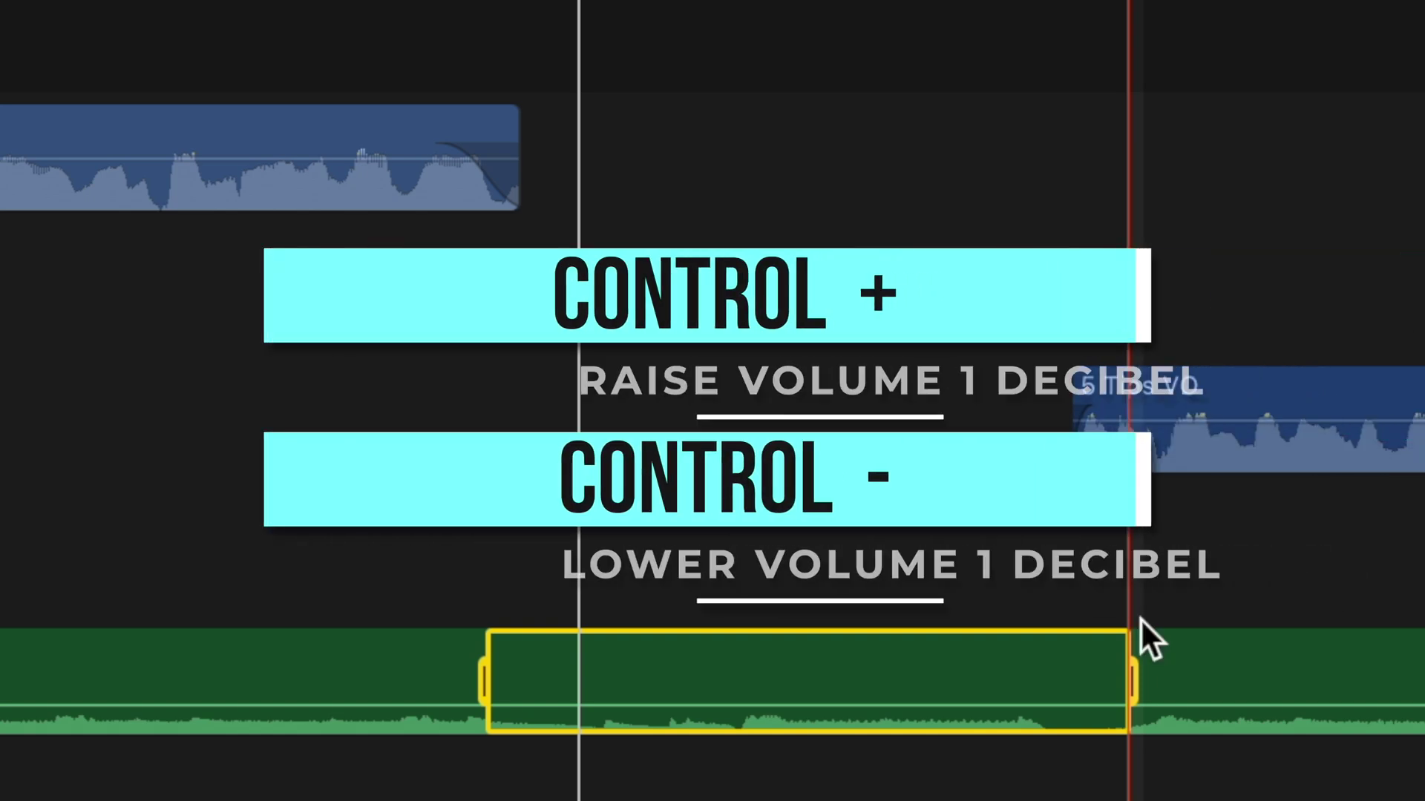
pyautogui.hotkey('ctrl', '=')
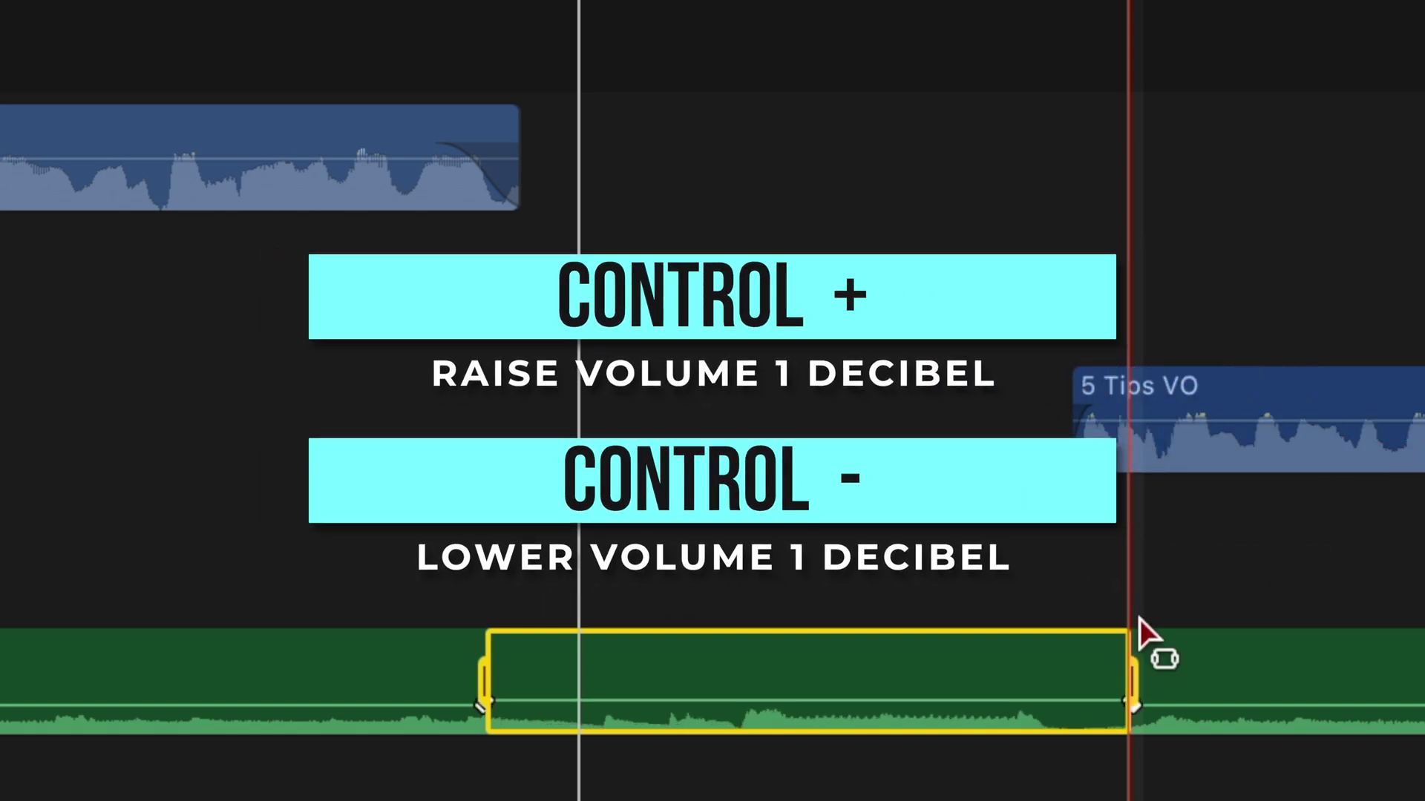
pyautogui.hotkey('ctrl', '-')
pyautogui.hotkey('ctrl', '-')
pyautogui.hotkey('ctrl', '-')
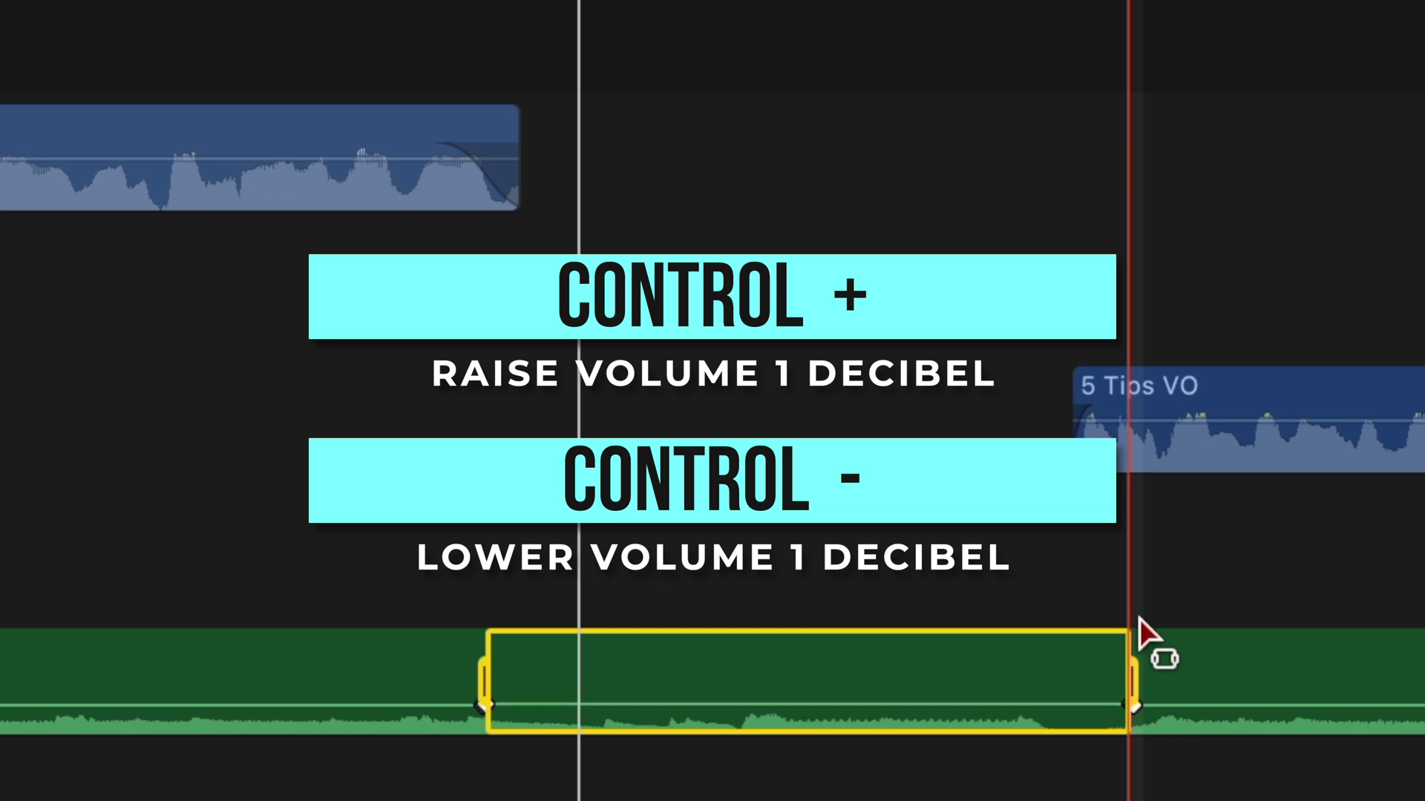
pyautogui.hotkey('ctrl', '=')
pyautogui.hotkey('ctrl', '=')
pyautogui.hotkey('ctrl', '=')
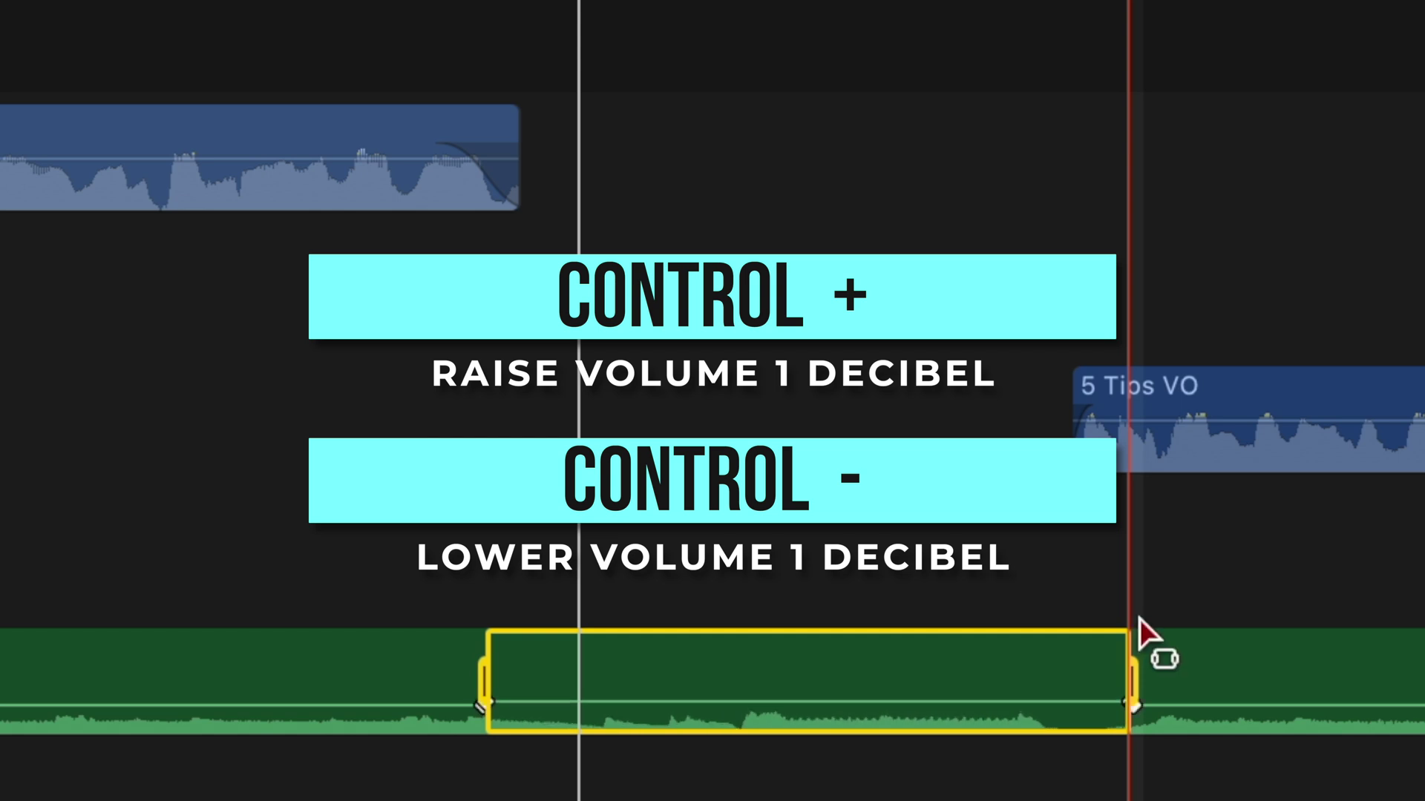
pyautogui.click(875, 646)
pyautogui.moveTo(774, 702)
pyautogui.mouseDown()
pyautogui.moveTo(772, 722)
pyautogui.moveTo(770, 693)
pyautogui.mouseUp()
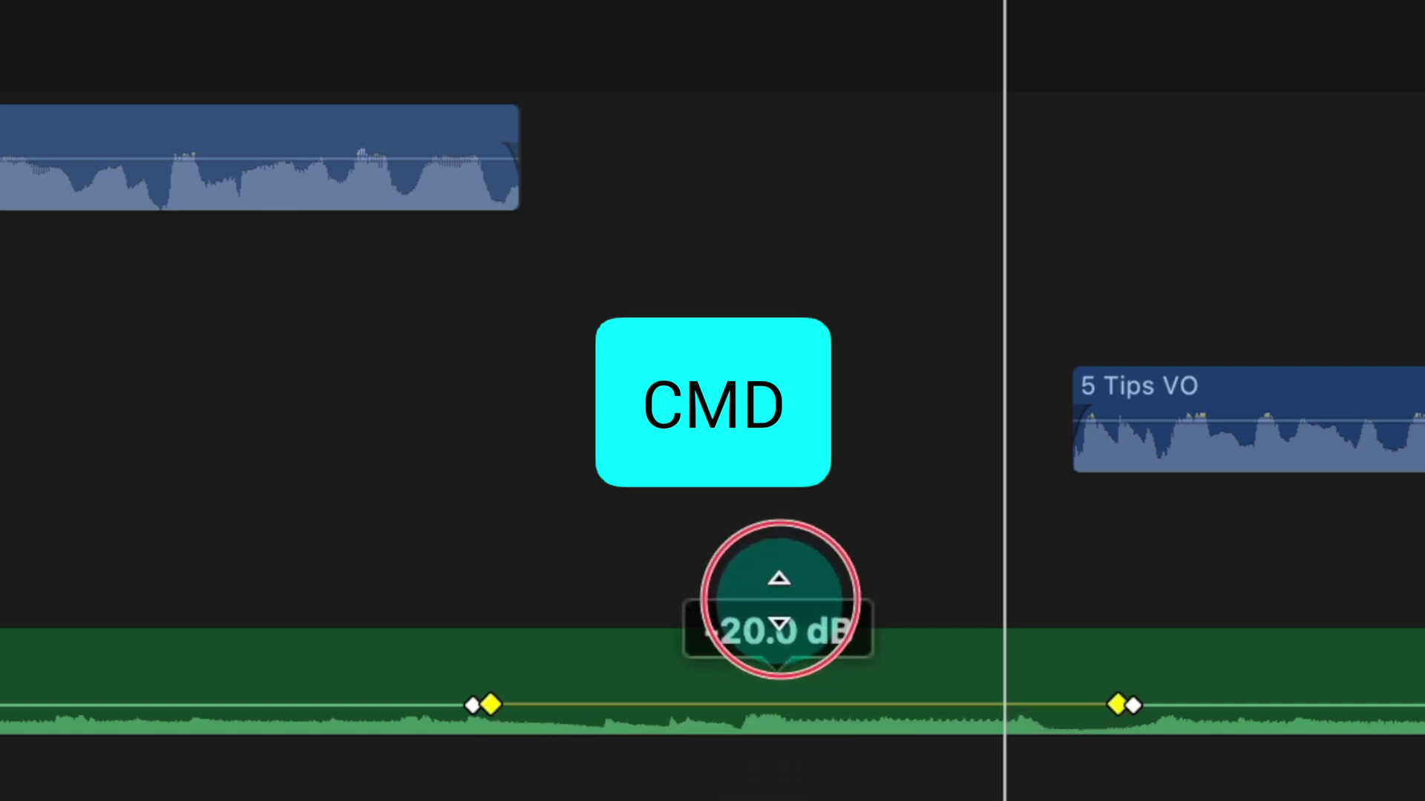
pyautogui.moveTo(780, 598); pyautogui.dragTo(779, 595)
# Delete the right-hand volume keyframe pair inside a marked range on the music clip
pyautogui.click(730, 512)
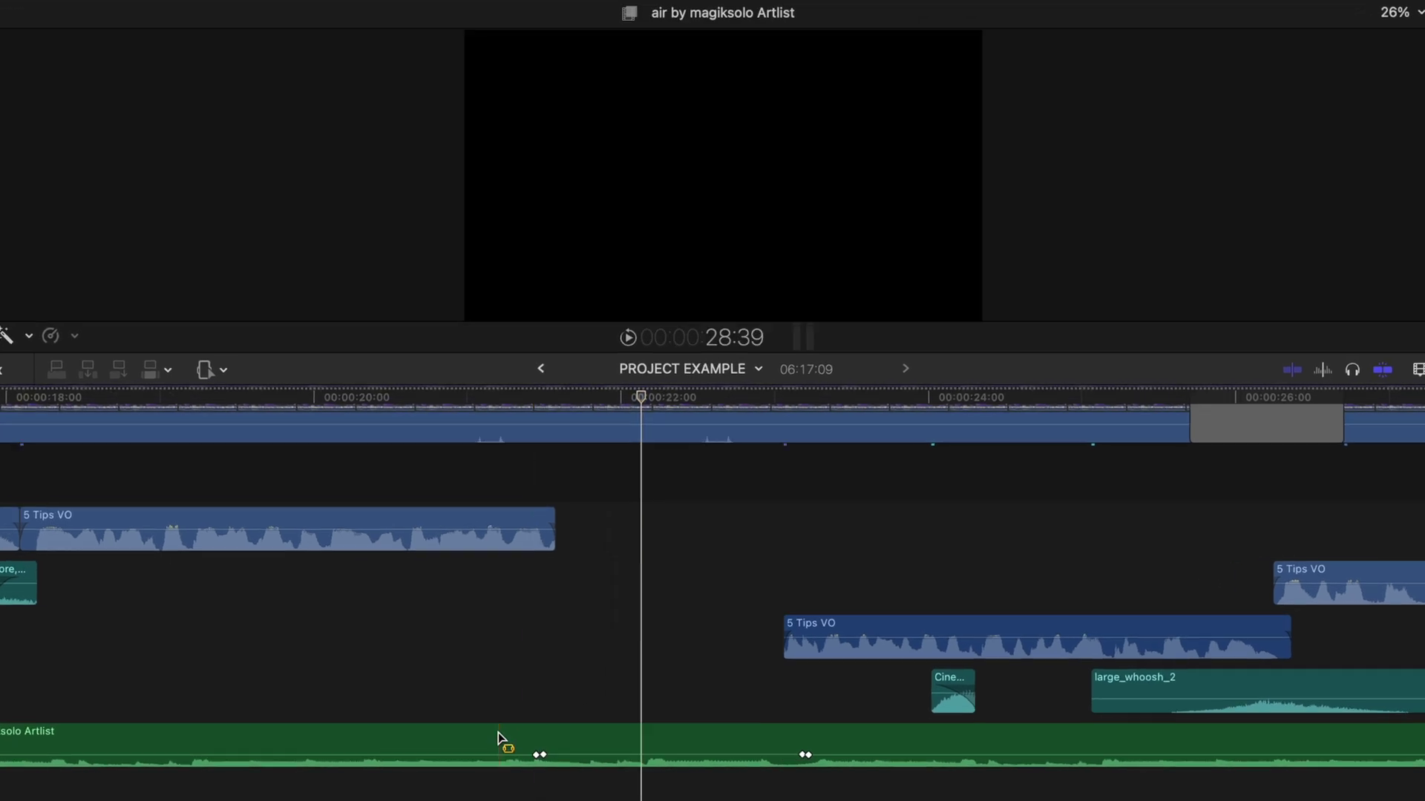
pyautogui.moveTo(502, 745); pyautogui.dragTo(784, 762)
pyautogui.moveTo(1058, 714); pyautogui.dragTo(1190, 695)
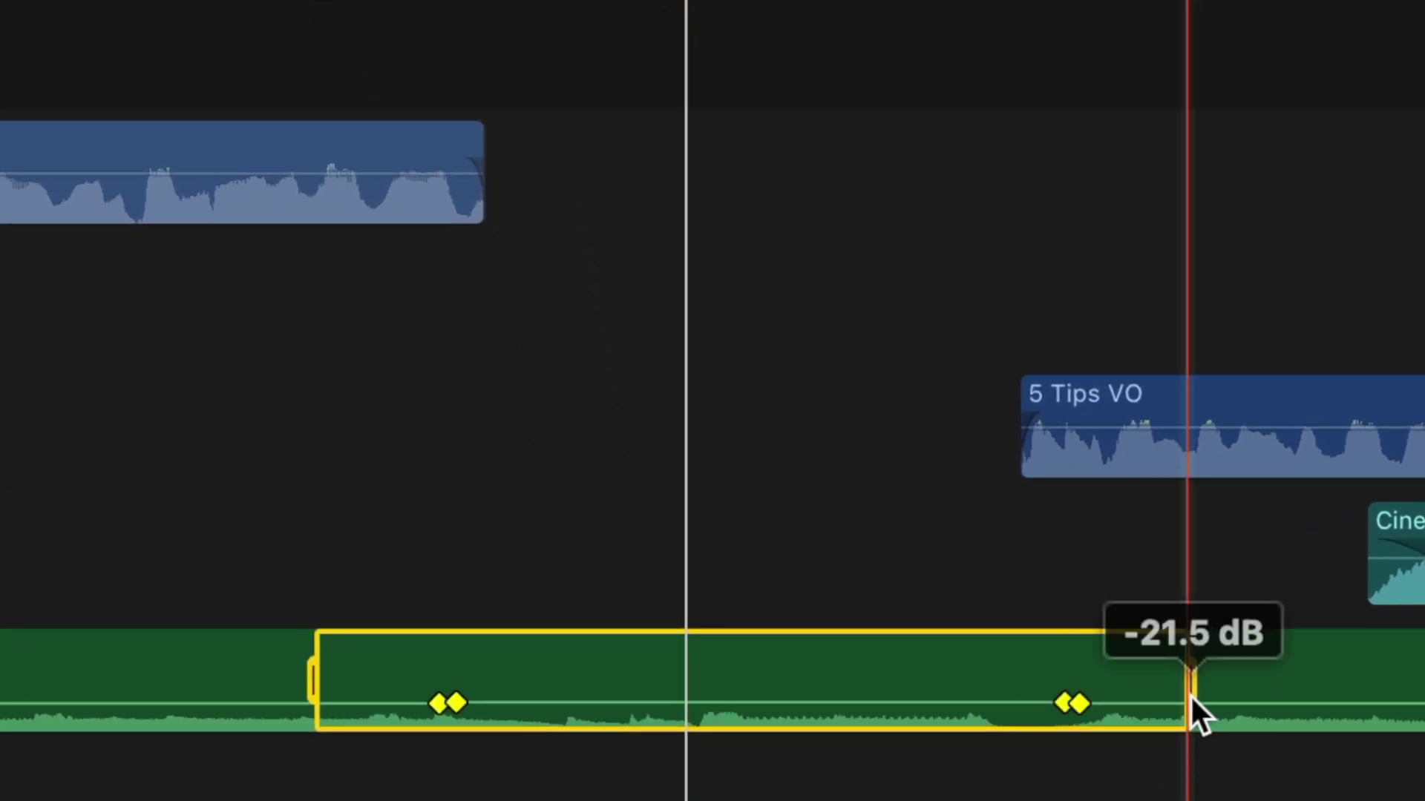
pyautogui.click(1089, 702)
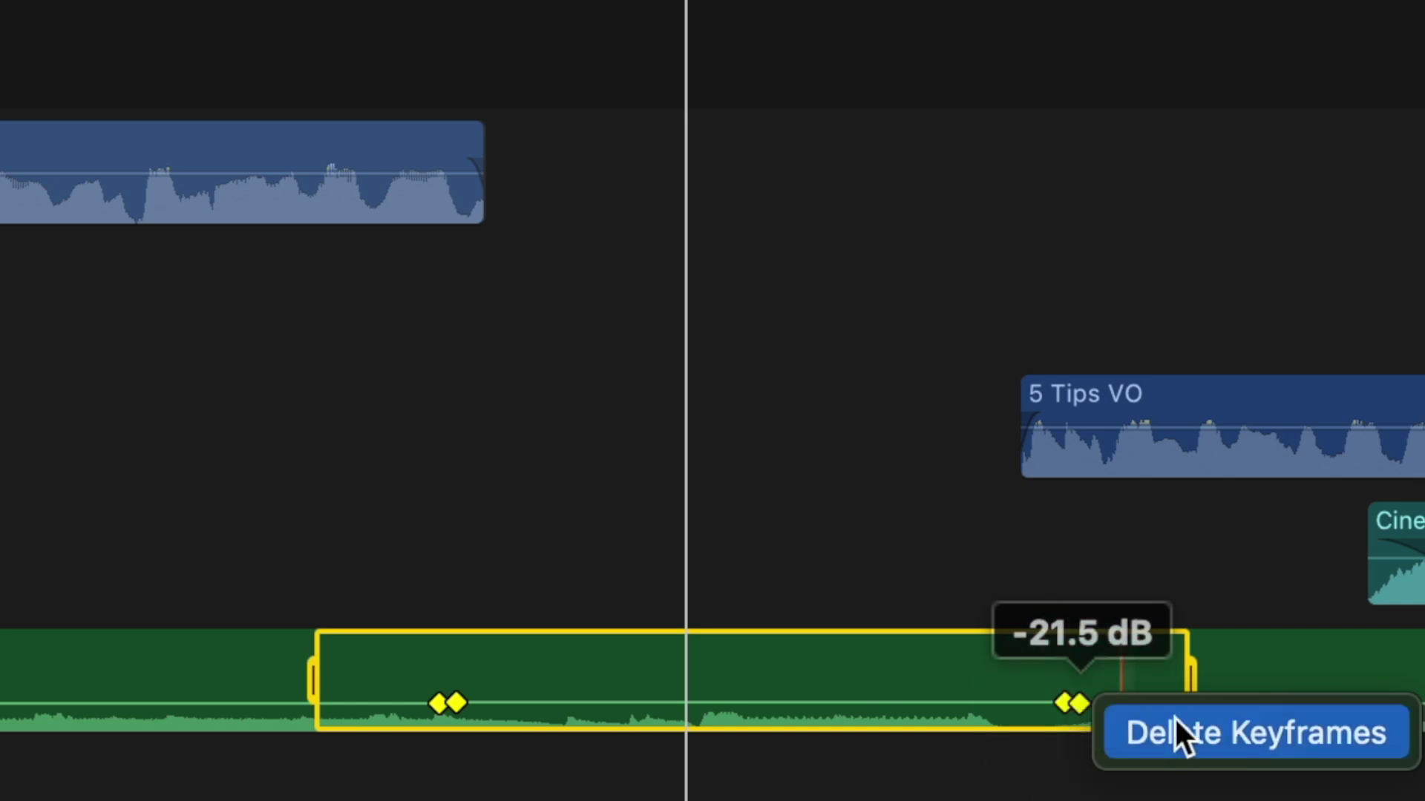
pyautogui.click(1210, 729)
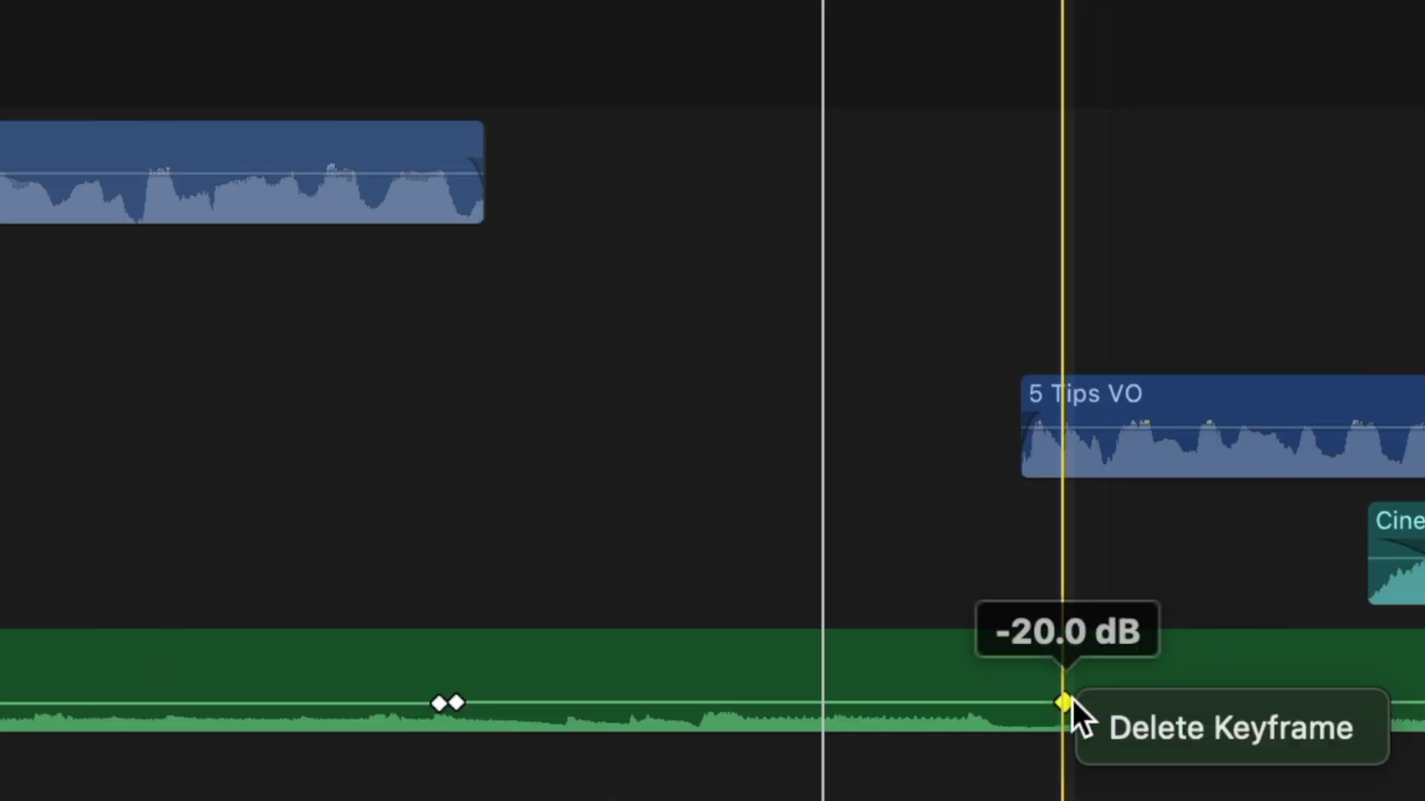
# Select the remaining volume keyframe and bring up its delete option
pyautogui.click(1172, 728)
pyautogui.click(455, 702)
pyautogui.rightClick(455, 701)
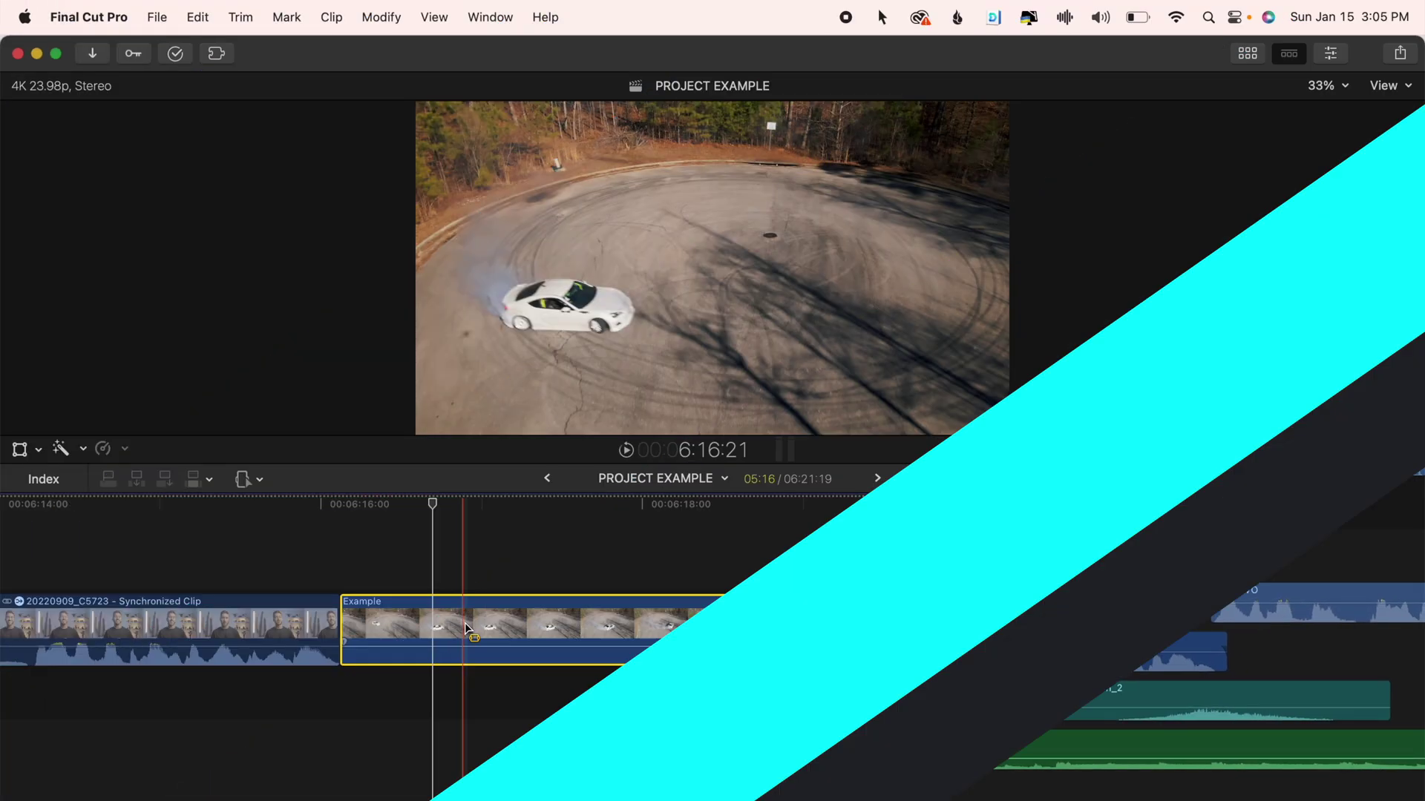
# Set a marked range of the Example clip to Fast 8x speed
pyautogui.moveTo(499, 624); pyautogui.dragTo(888, 620)
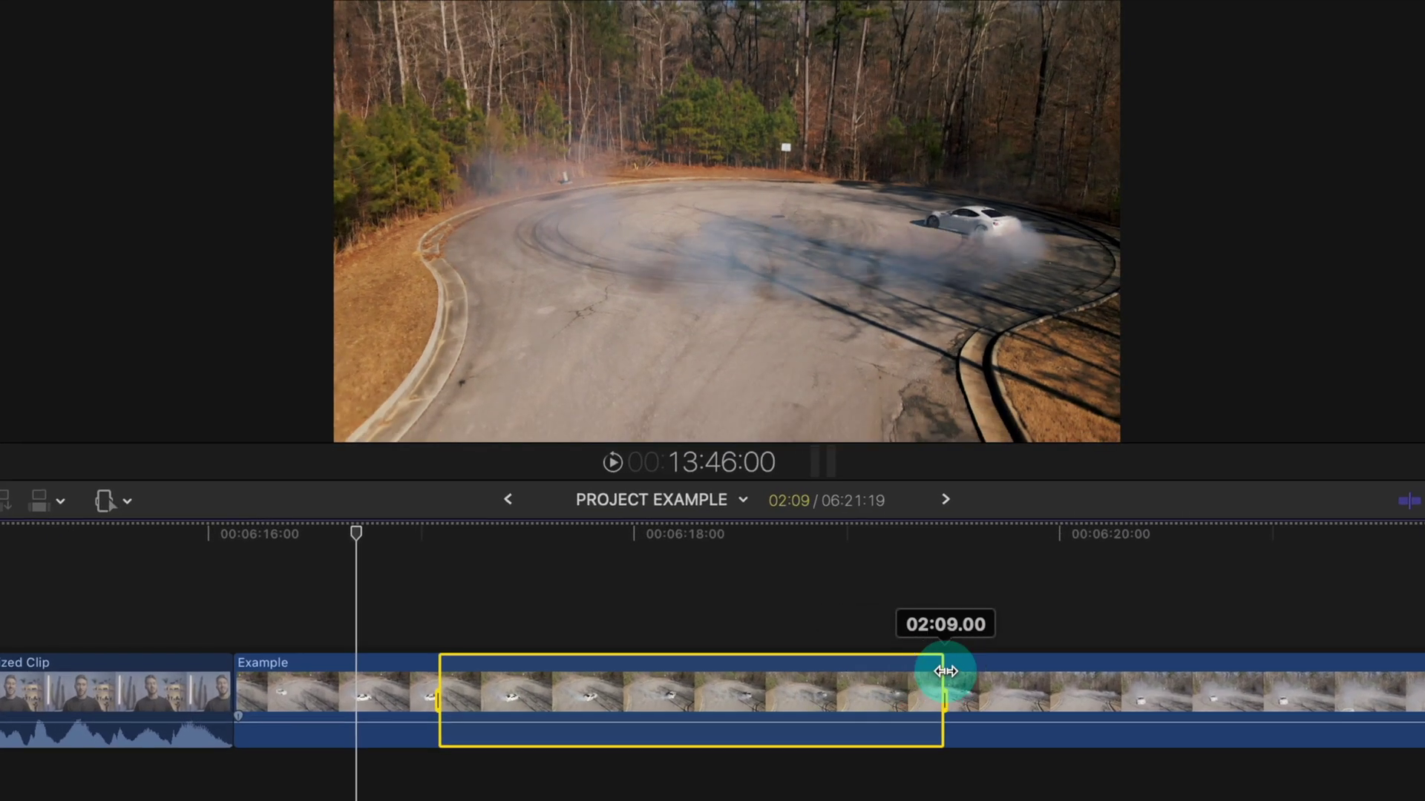
pyautogui.moveTo(945, 671)
pyautogui.mouseDown()
pyautogui.moveTo(922, 675)
pyautogui.moveTo(944, 672)
pyautogui.mouseUp()
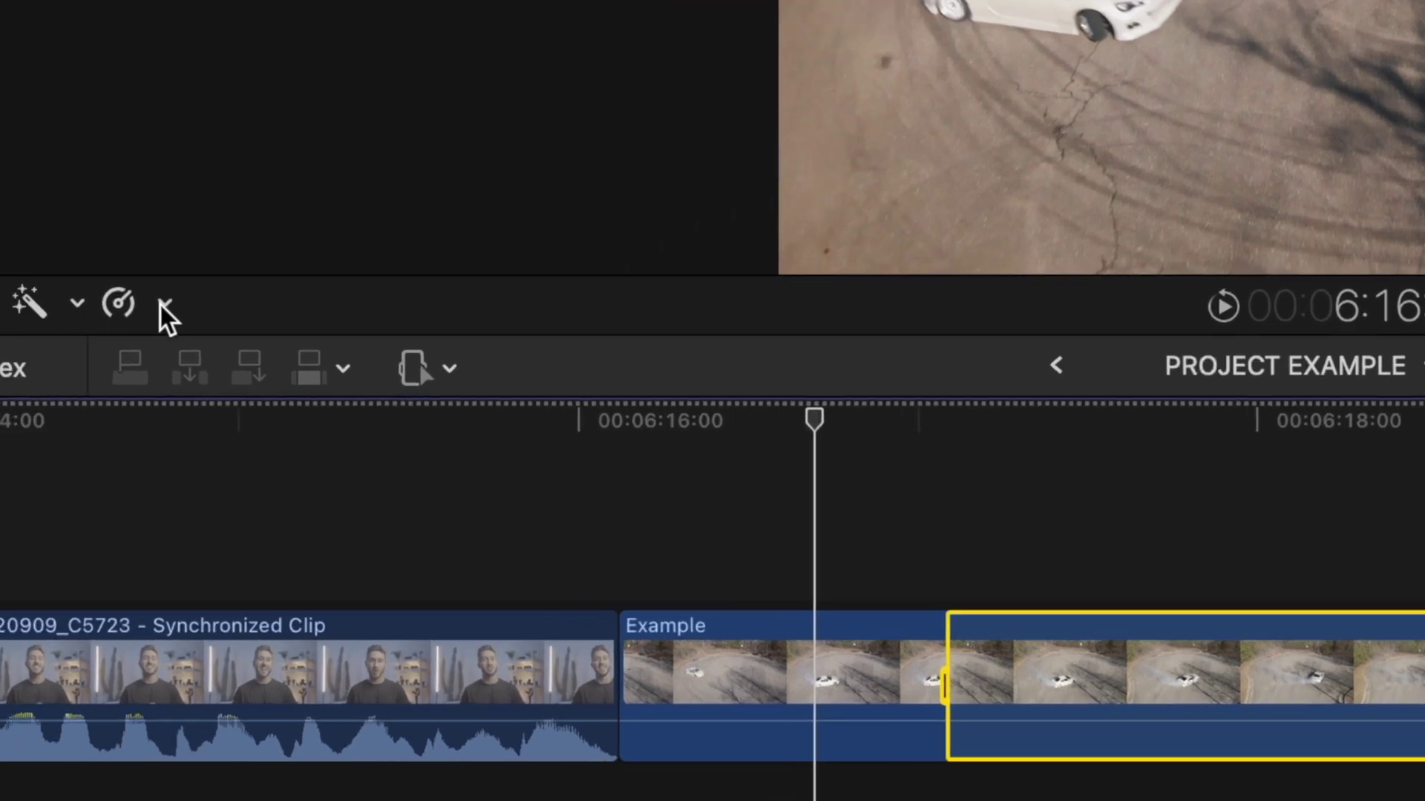
pyautogui.click(165, 304)
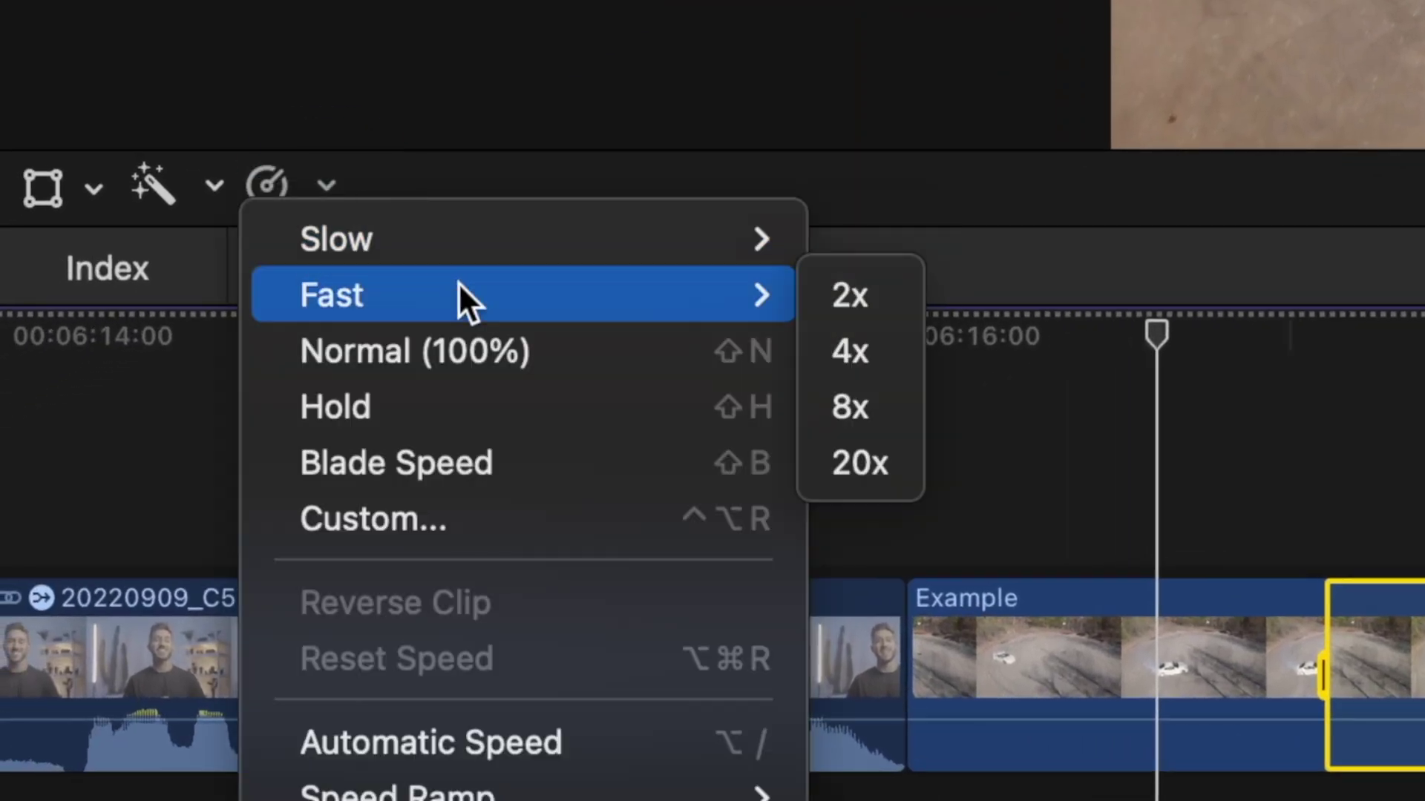
pyautogui.click(899, 407)
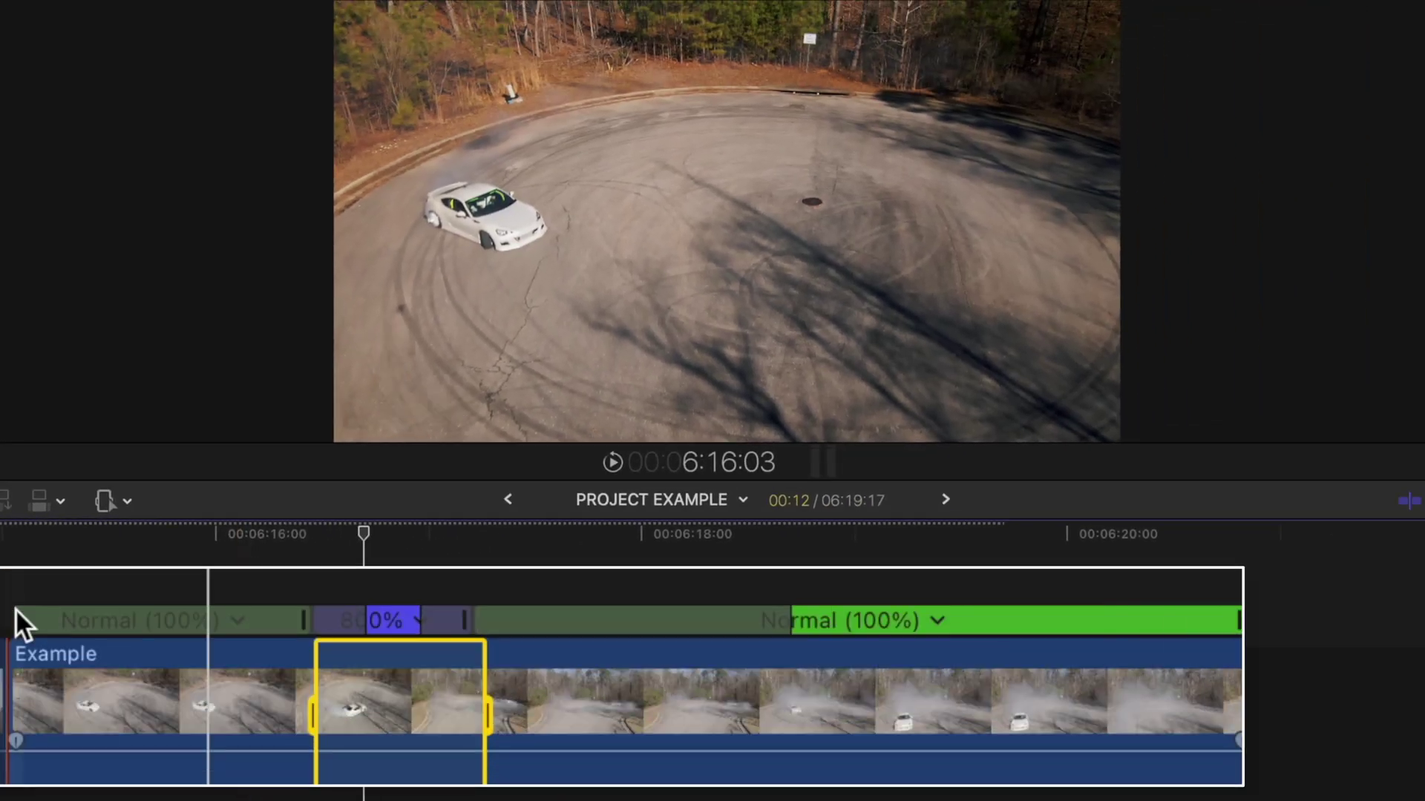
# Lengthen the speed transition ramps and play back the 800% section
pyautogui.moveTo(244, 640); pyautogui.dragTo(190, 622)
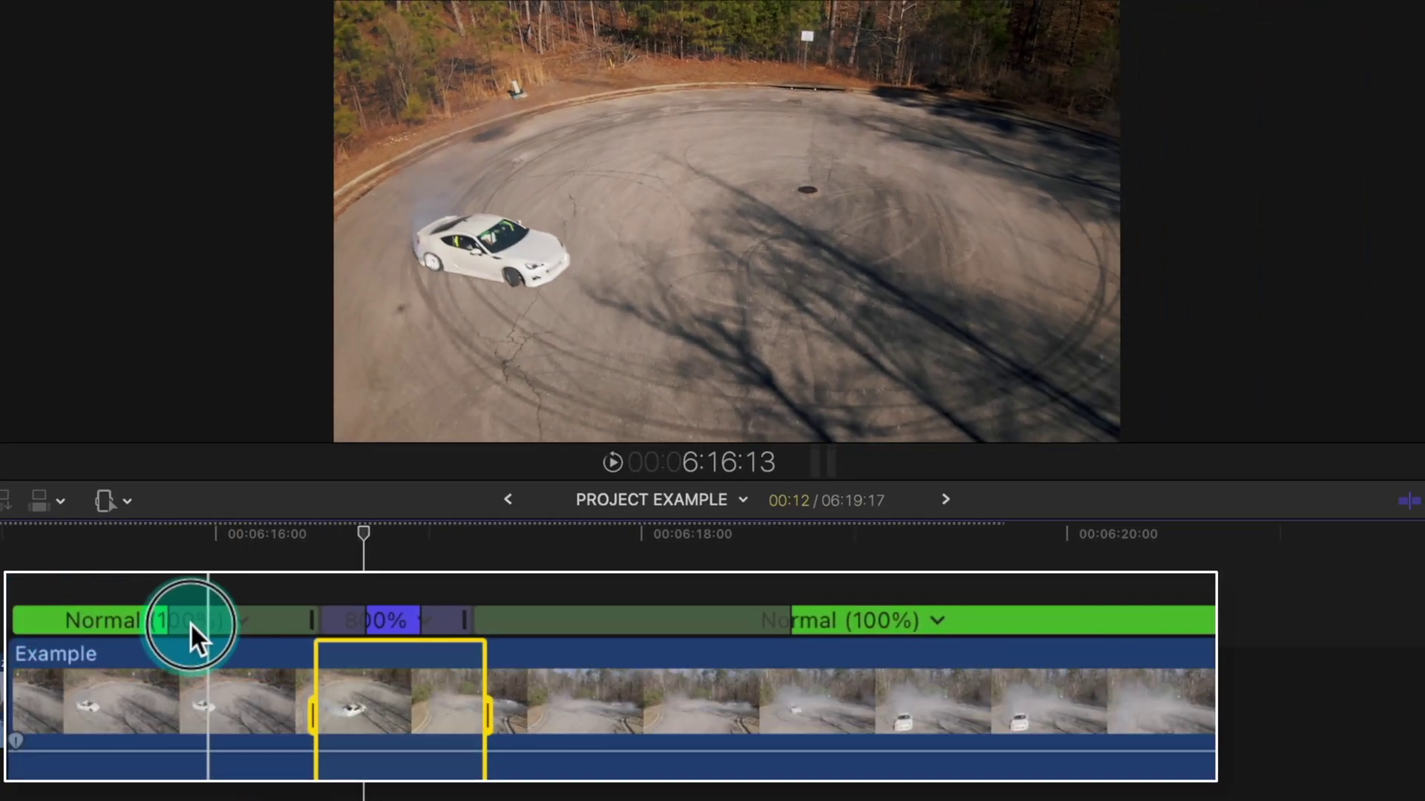
pyautogui.click(782, 617)
pyautogui.press('a')
pyautogui.press('space')
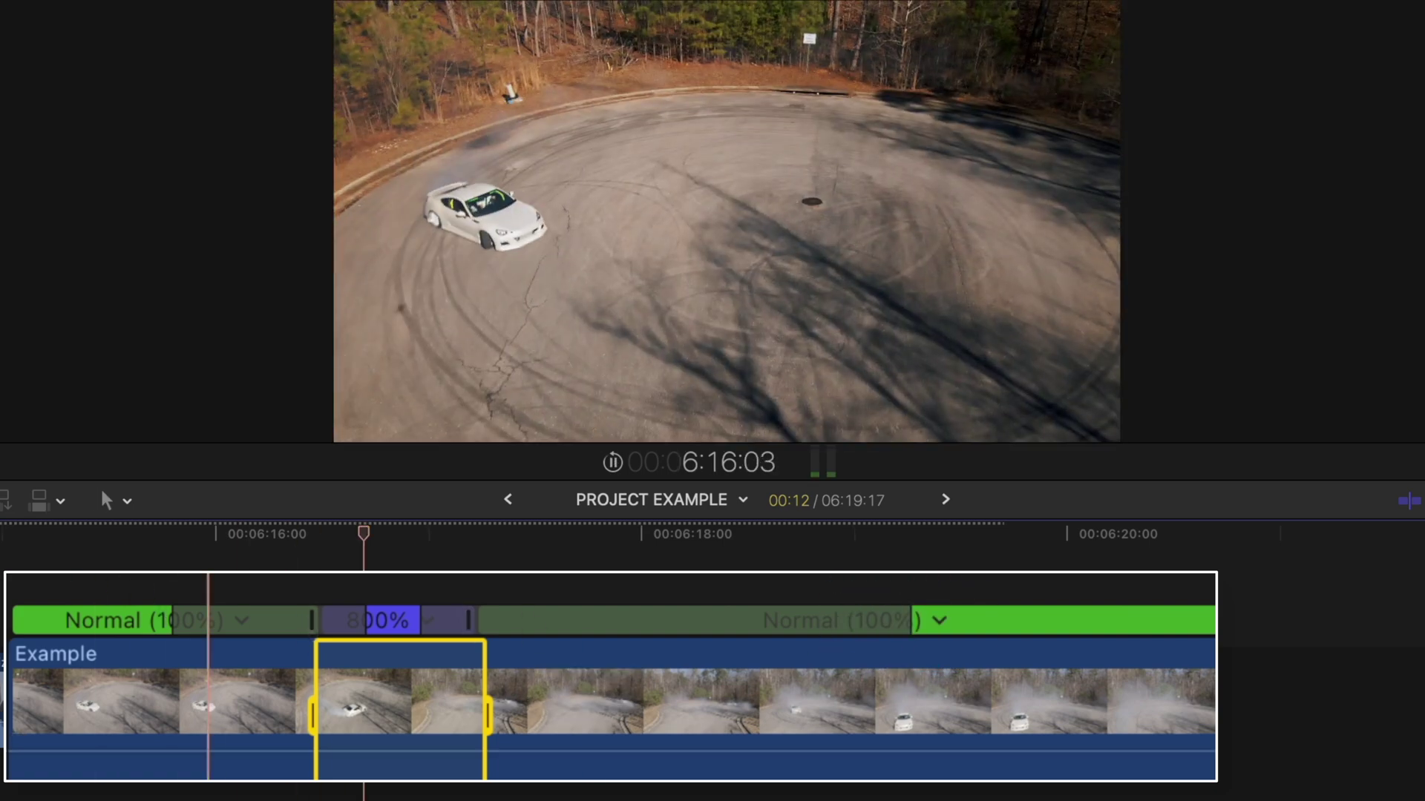